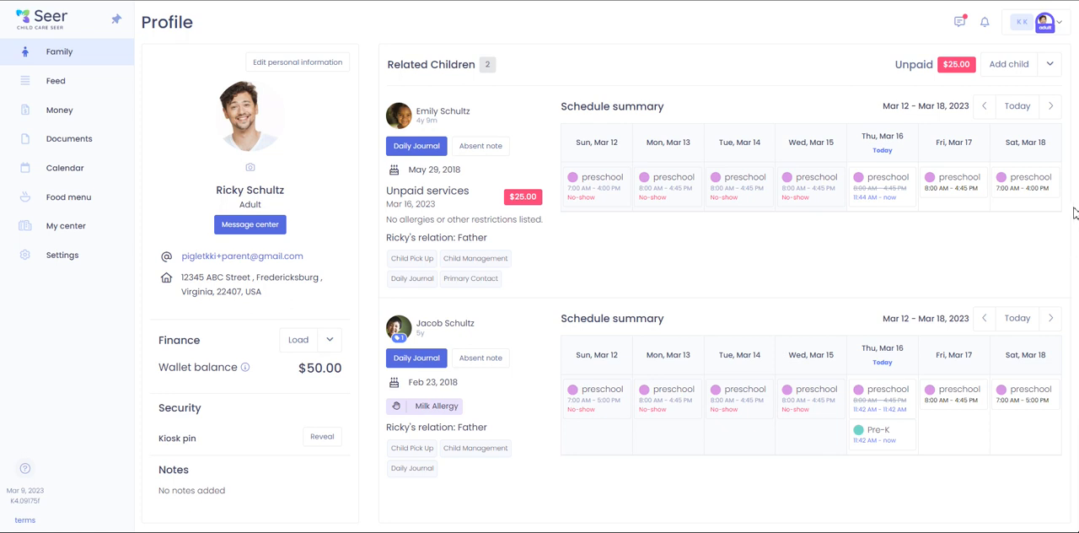
- Review the family's payment history, wallet transactions, automatic payments and saved payment methods in the Money section
{"action": "left_click", "coordinate": [79, 118]}
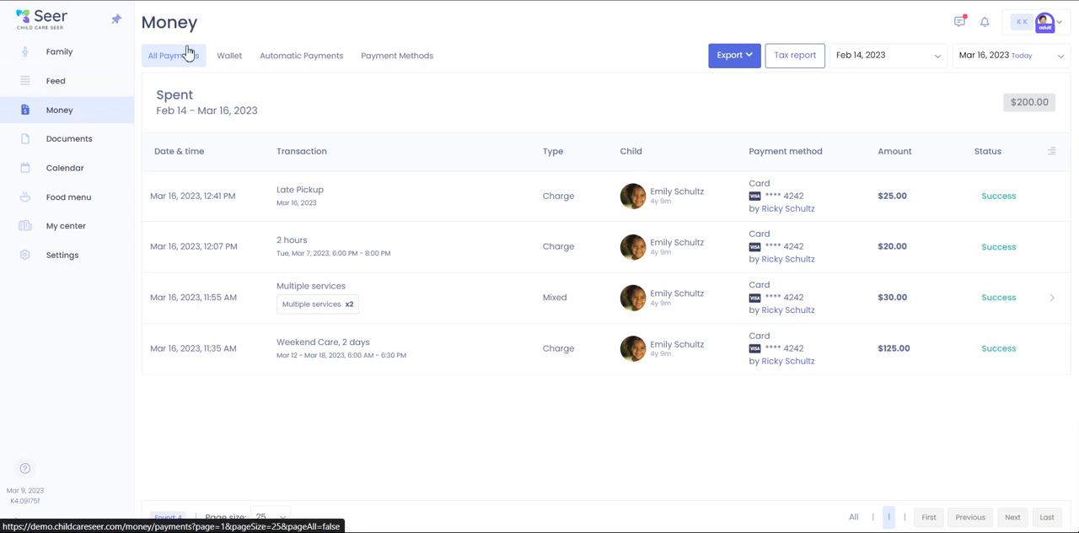
{"action": "left_click", "coordinate": [227, 61]}
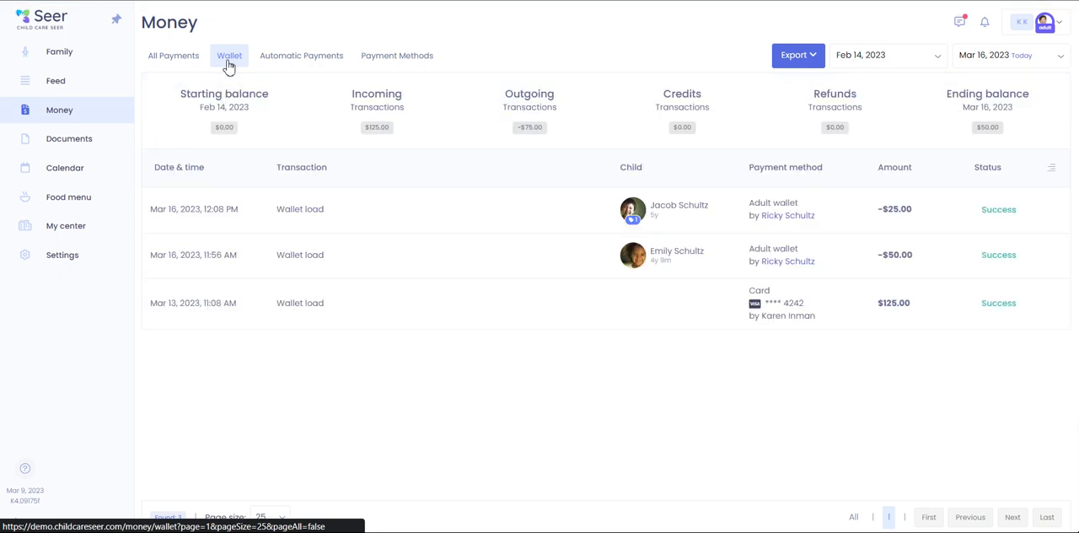
{"action": "left_click", "coordinate": [295, 69]}
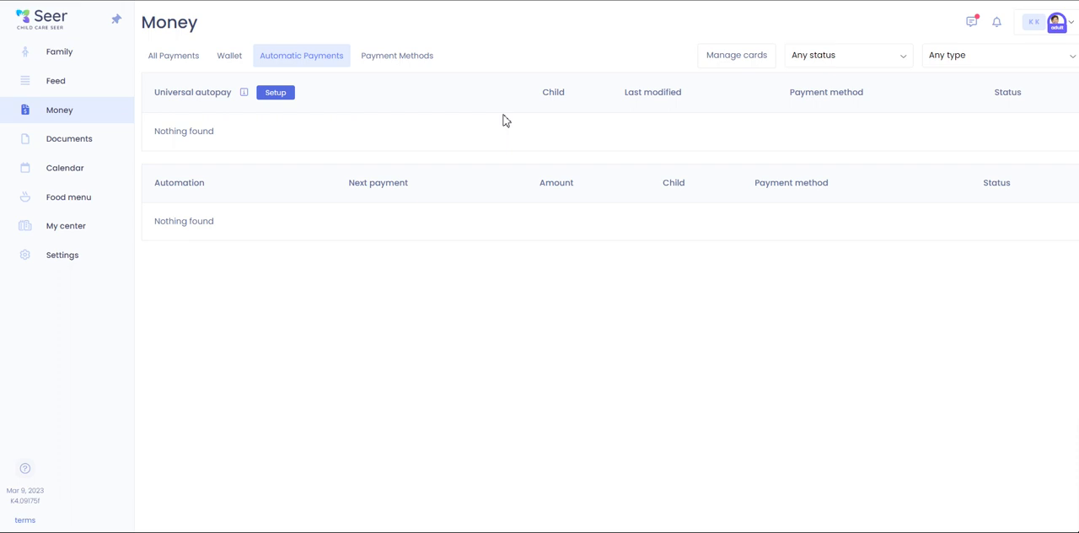
{"action": "left_click", "coordinate": [383, 66]}
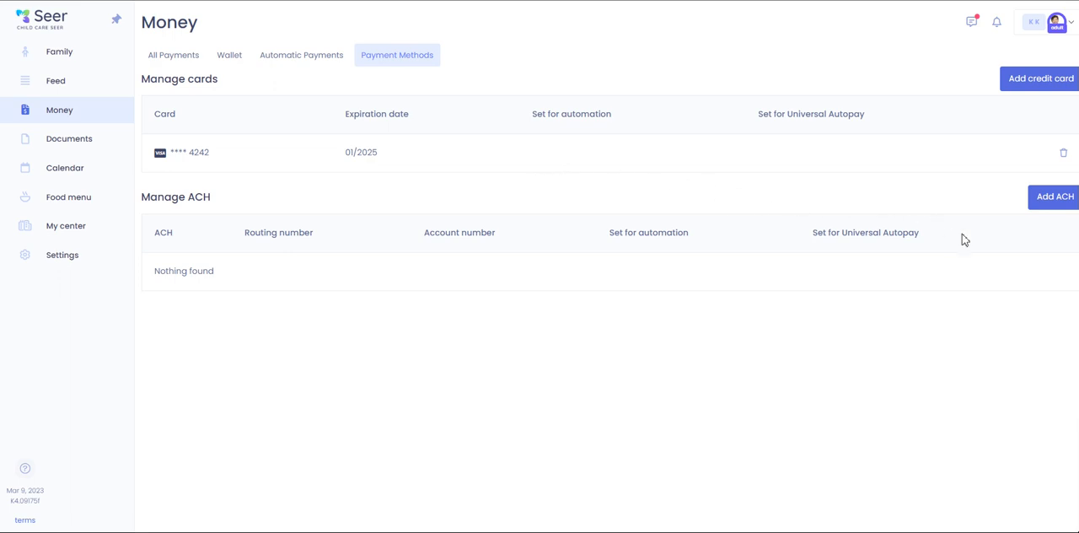
- Start adding an ACH bank account, agree to the processing terms and proceed with manual entry
{"action": "left_click", "coordinate": [1049, 204]}
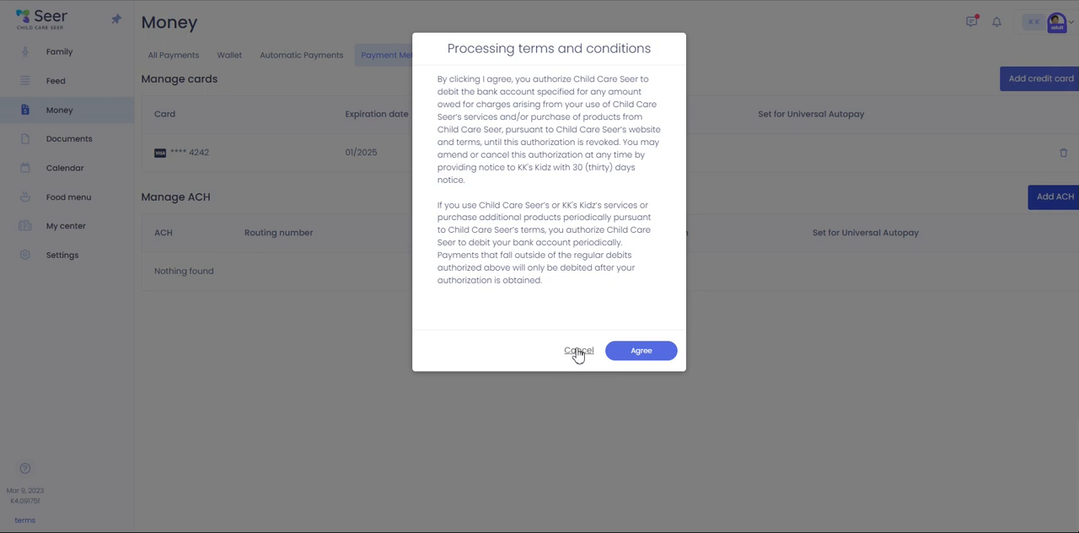
{"action": "left_click", "coordinate": [657, 356]}
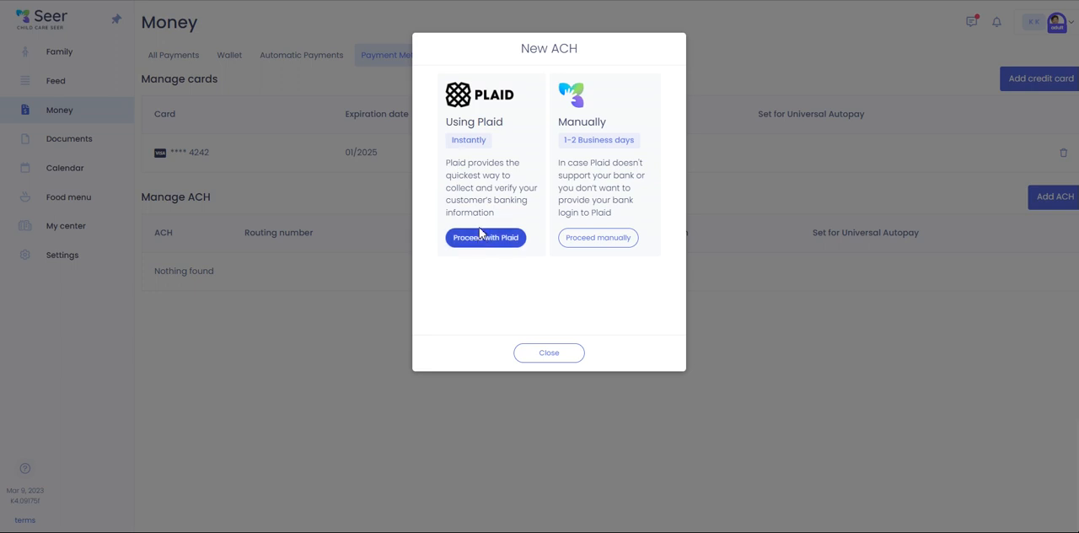
{"action": "left_click", "coordinate": [617, 247]}
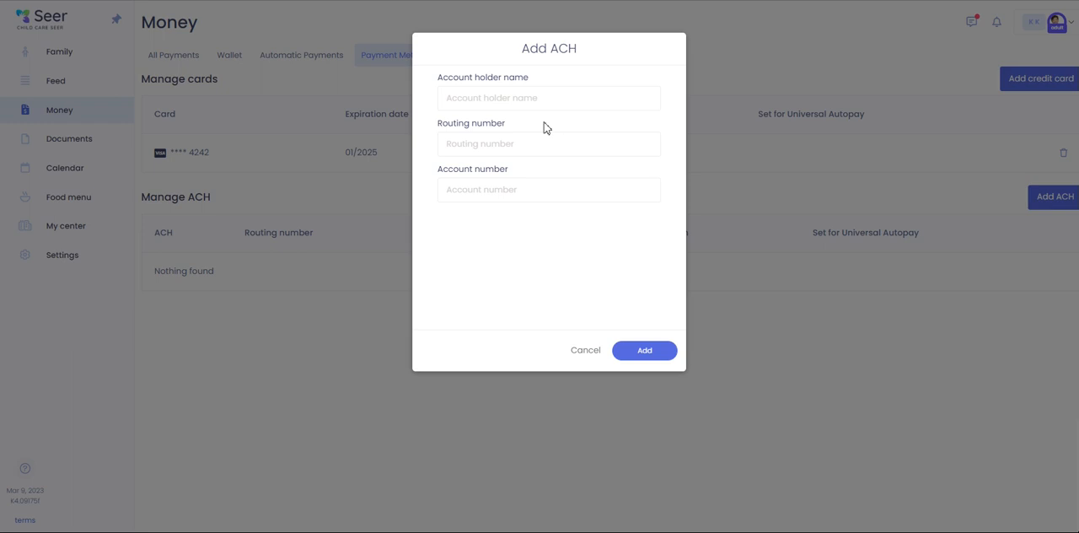
- Fill in the account holder's name, routing number and account number, add the ACH account and close the verification instructions
{"action": "left_click", "coordinate": [533, 98]}
{"action": "type", "text": "K"}
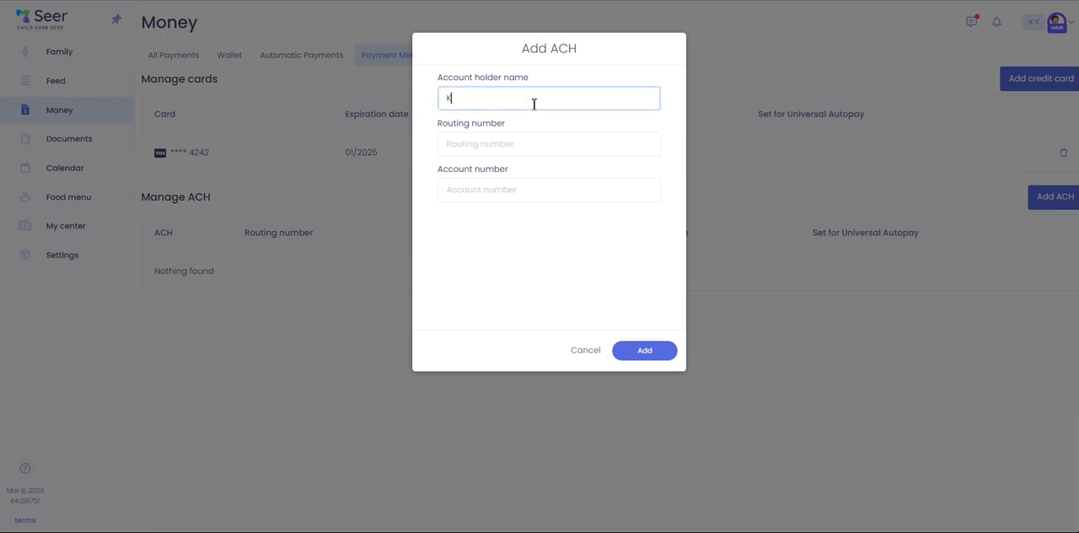
{"action": "type", "text": "aren"}
{"action": "left_click", "coordinate": [533, 145]}
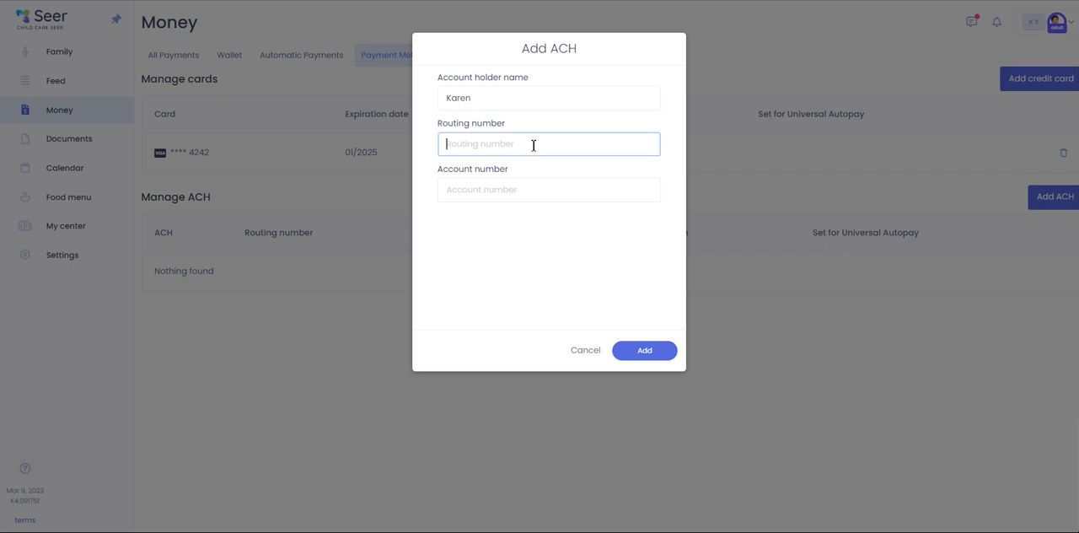
{"action": "type", "text": "110000000"}
{"action": "left_click", "coordinate": [524, 187]}
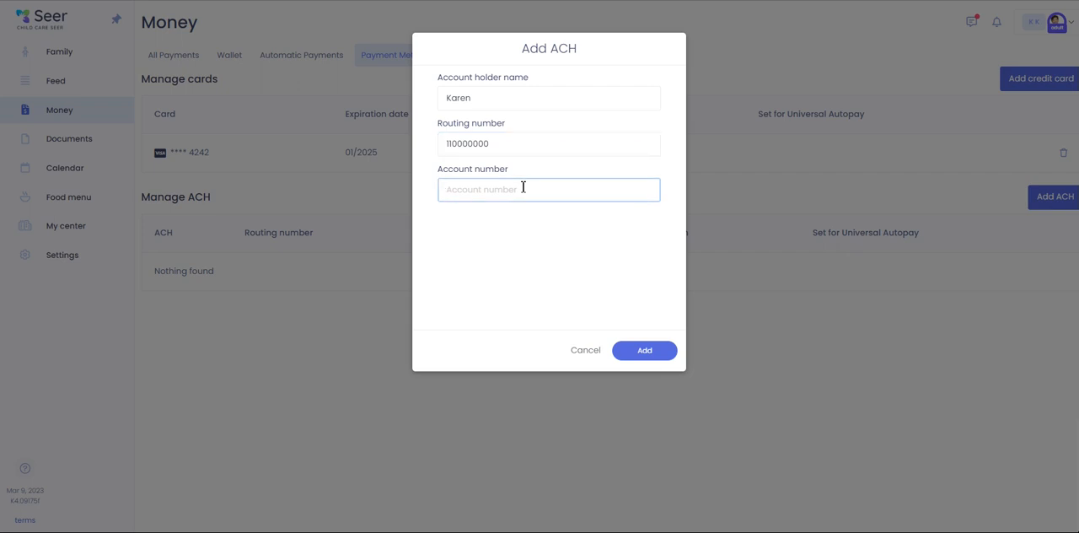
{"action": "type", "text": "000123456789"}
{"action": "left_click", "coordinate": [656, 350]}
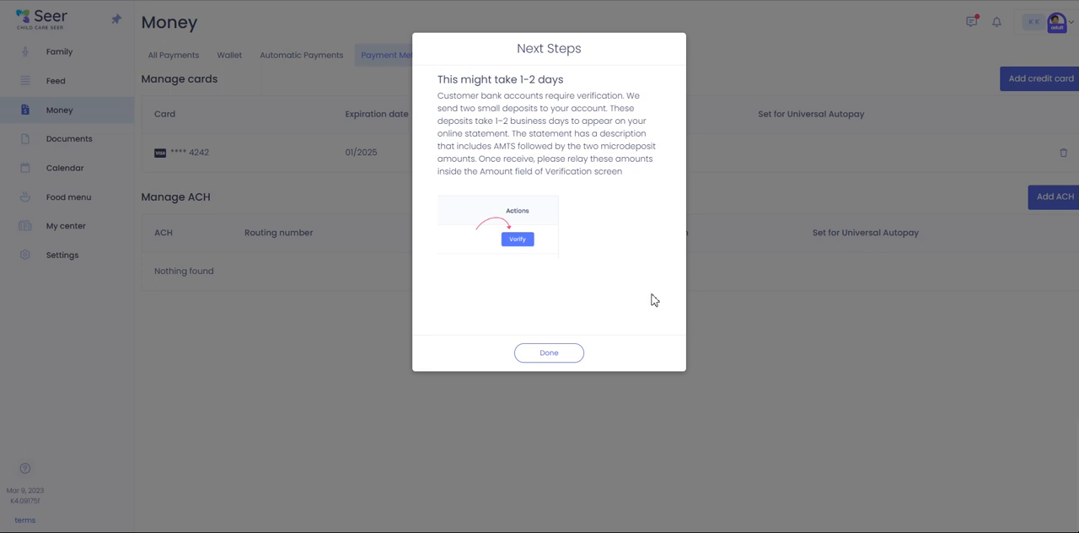
{"action": "left_click", "coordinate": [556, 354]}
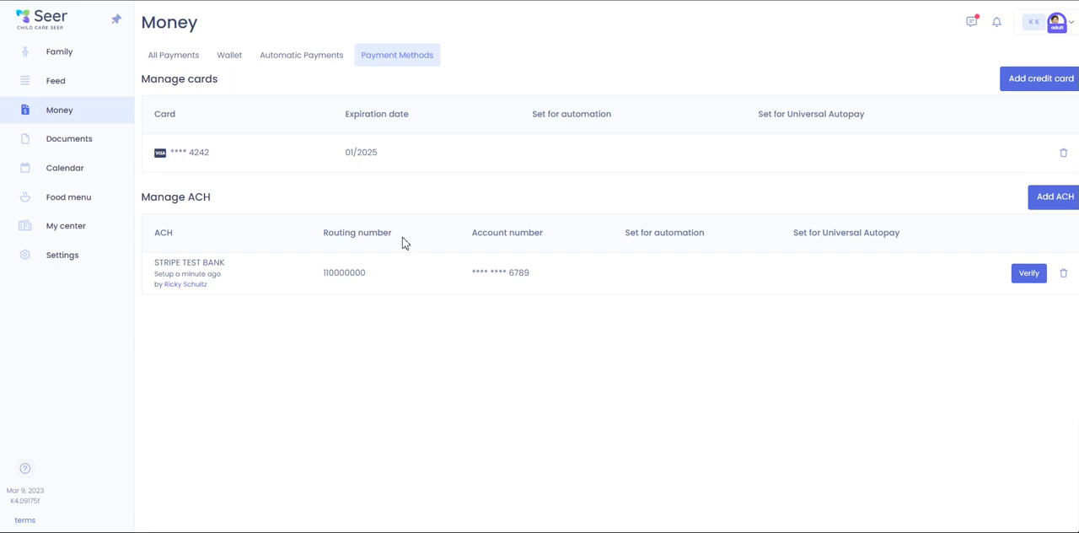
- View the micro-deposit verification form for the new ACH account and close it without verifying
{"action": "left_click", "coordinate": [1027, 283]}
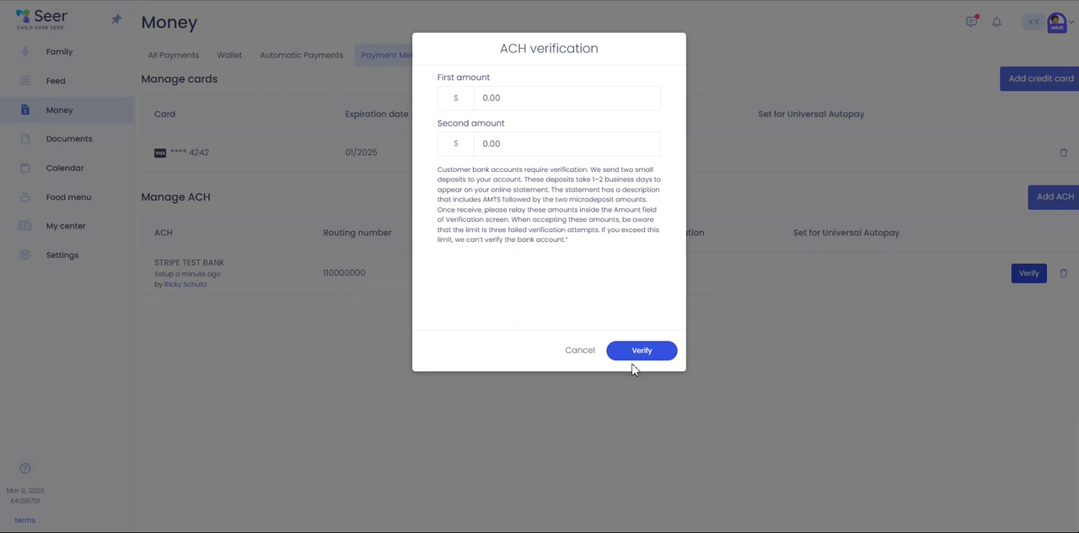
{"action": "left_click", "coordinate": [578, 356]}
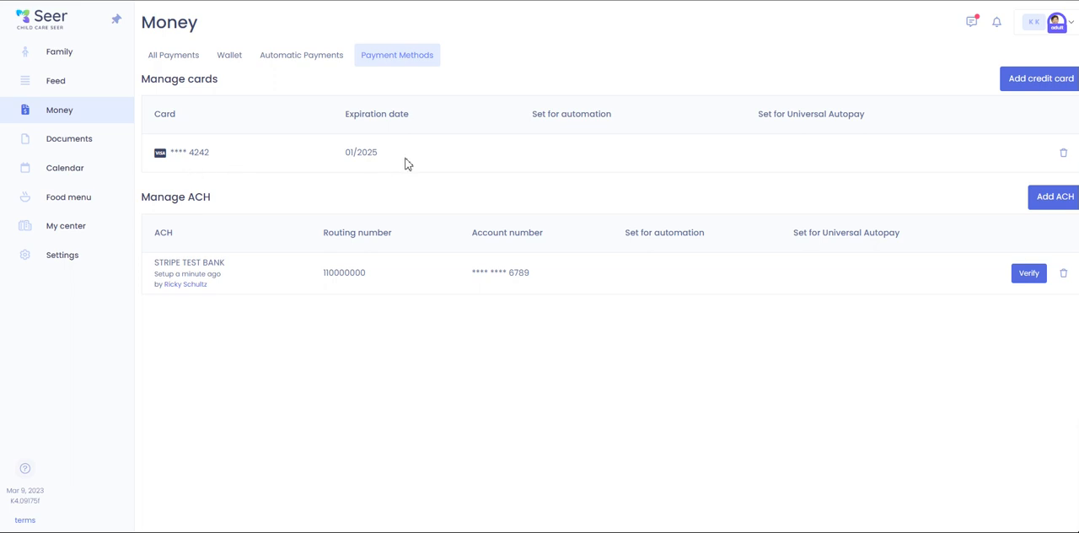
- Set up universal autopay for the 5-year-old child with payment type Card, using the saved Visa card, and save it
{"action": "left_click", "coordinate": [297, 60]}
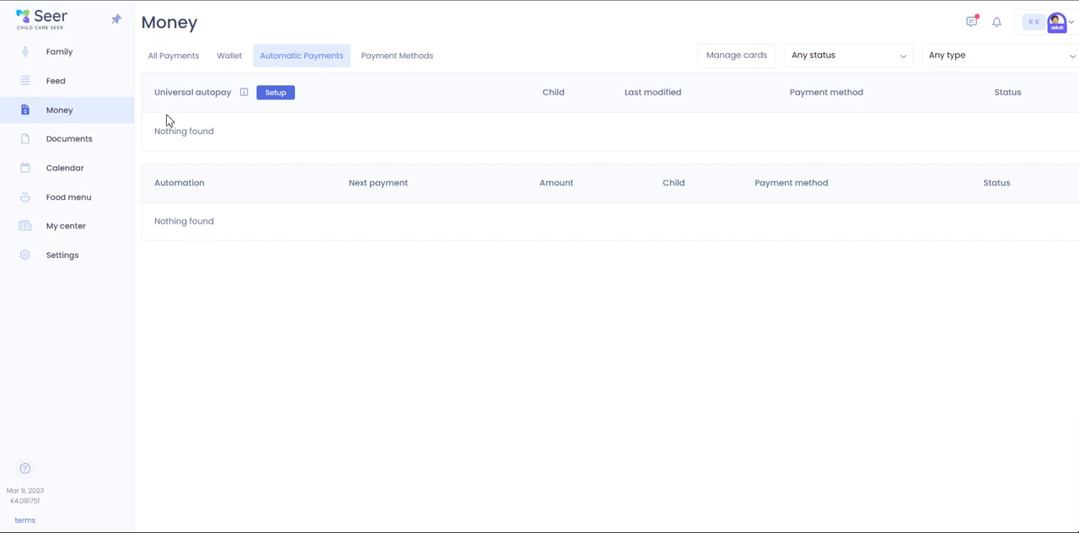
{"action": "left_click", "coordinate": [287, 97]}
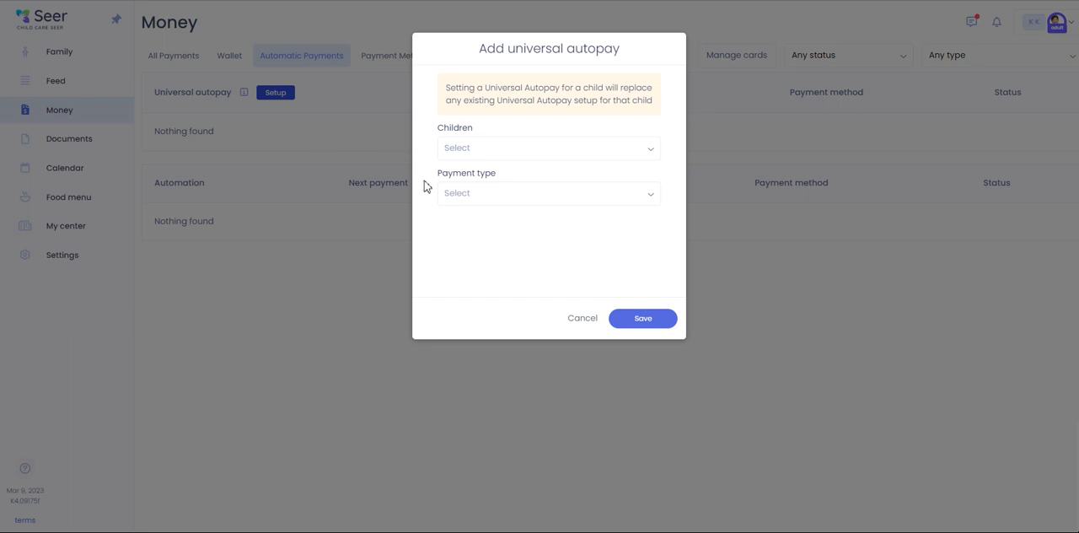
{"action": "left_click", "coordinate": [503, 157]}
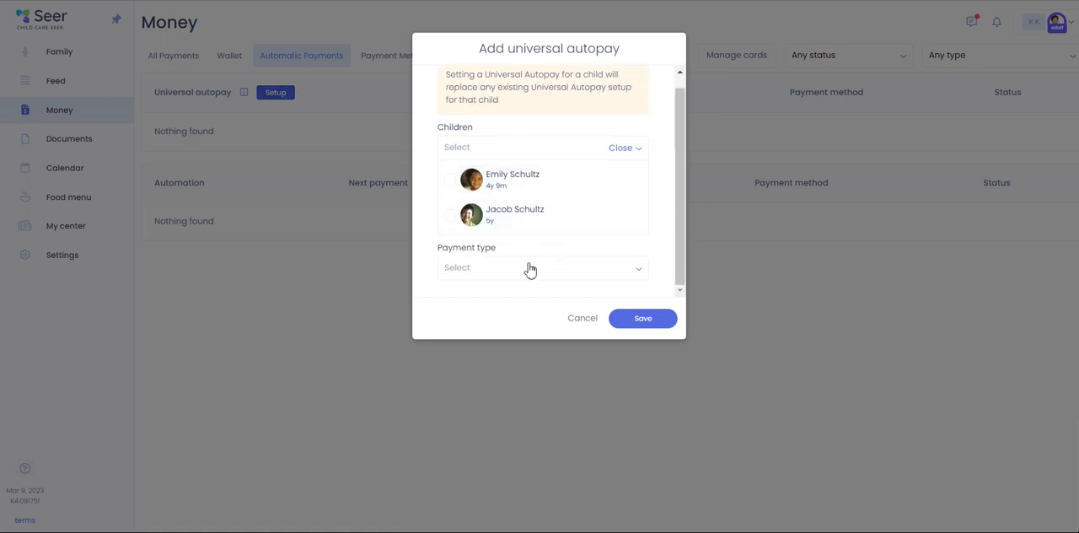
{"action": "left_click", "coordinate": [505, 217]}
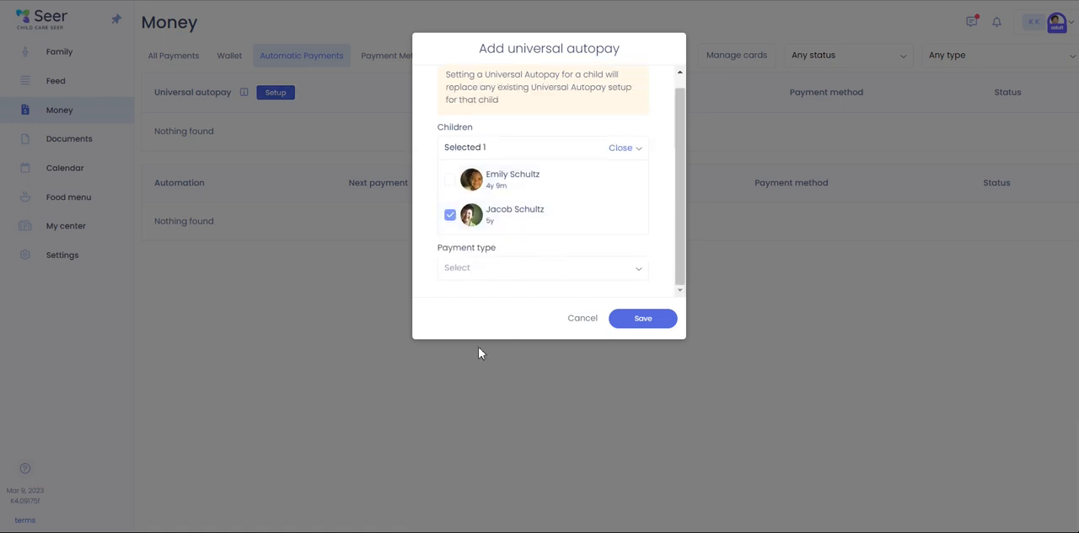
{"action": "left_click", "coordinate": [485, 277]}
{"action": "left_click", "coordinate": [468, 214]}
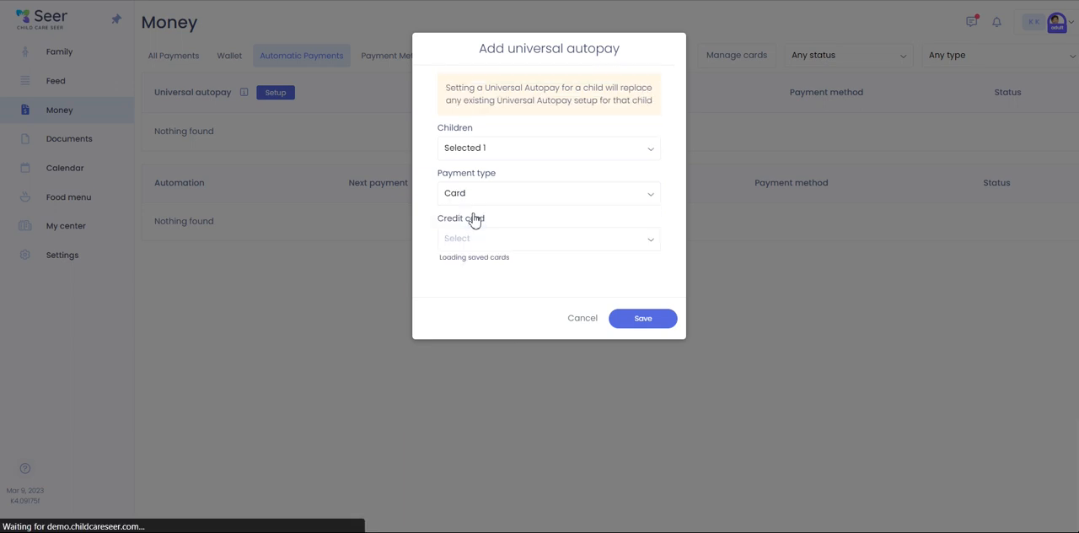
{"action": "left_click", "coordinate": [478, 245]}
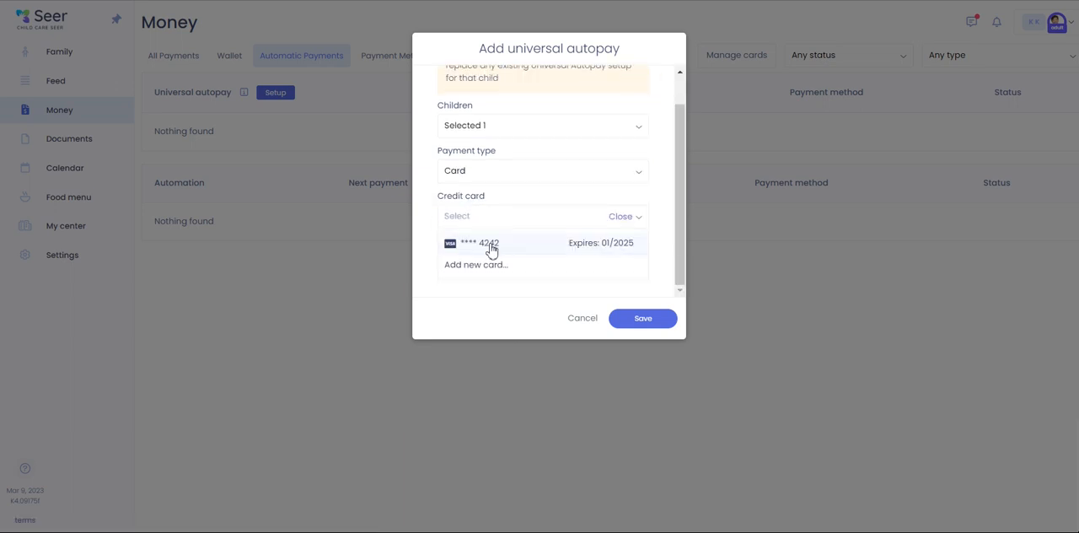
{"action": "left_click", "coordinate": [494, 252]}
{"action": "left_click", "coordinate": [641, 319]}
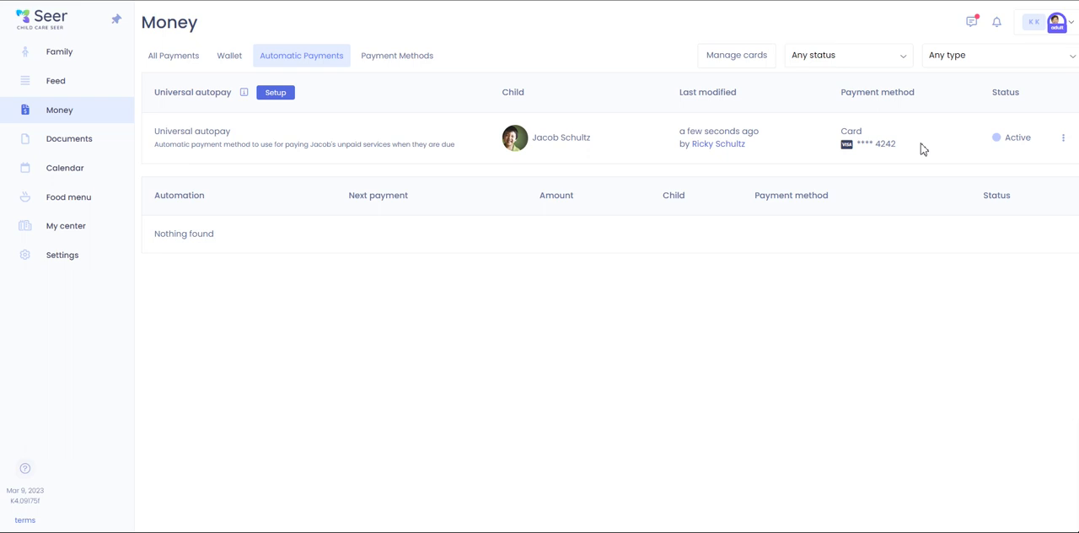
- Check the actions available for the universal autopay entry and view the wallet transactions
{"action": "left_click", "coordinate": [1064, 144]}
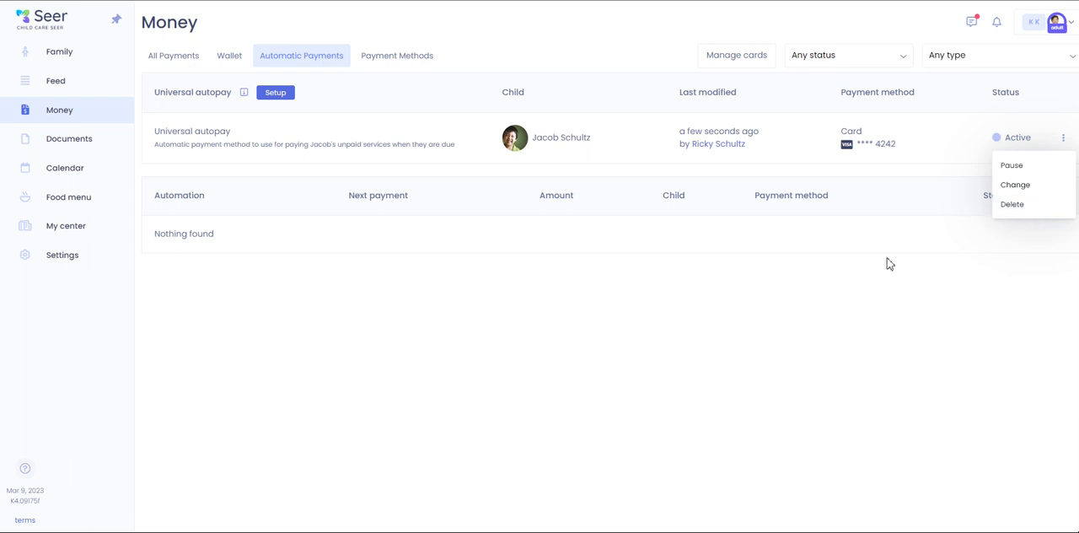
{"action": "left_click", "coordinate": [230, 55]}
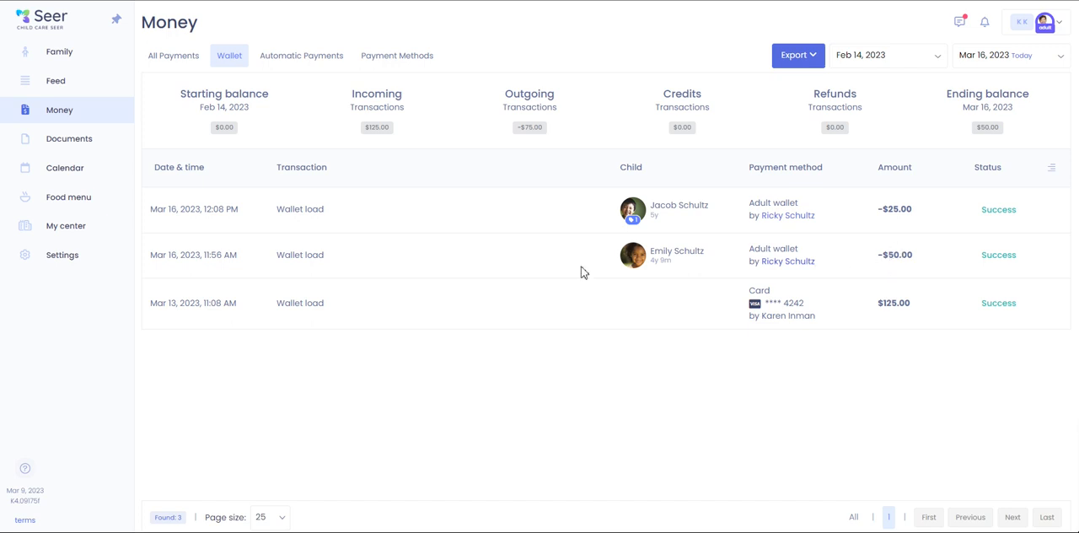
- Expand the Multiple services transaction in the list of all payments and check the available export formats
{"action": "left_click", "coordinate": [163, 59]}
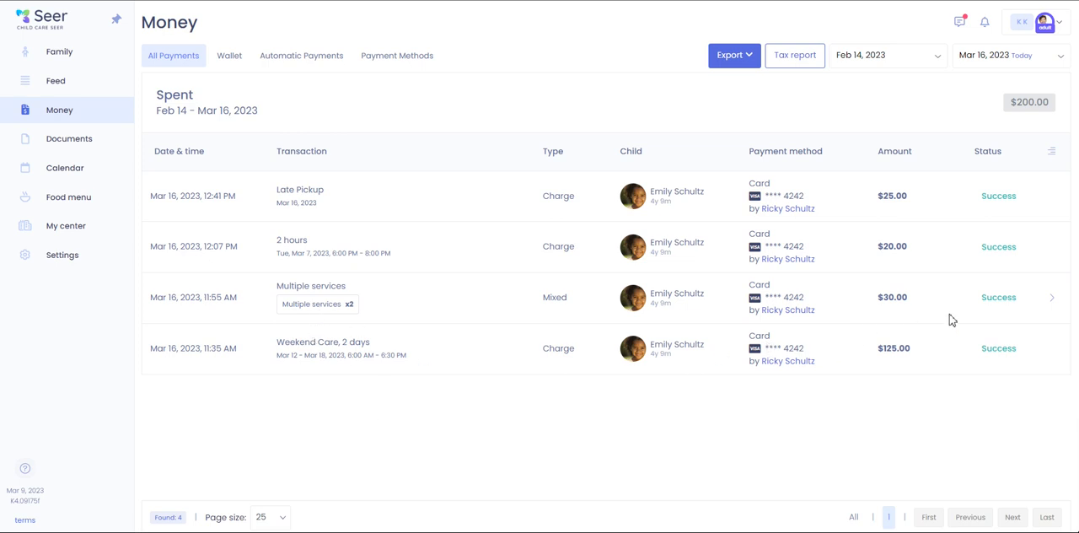
{"action": "left_click", "coordinate": [1053, 300]}
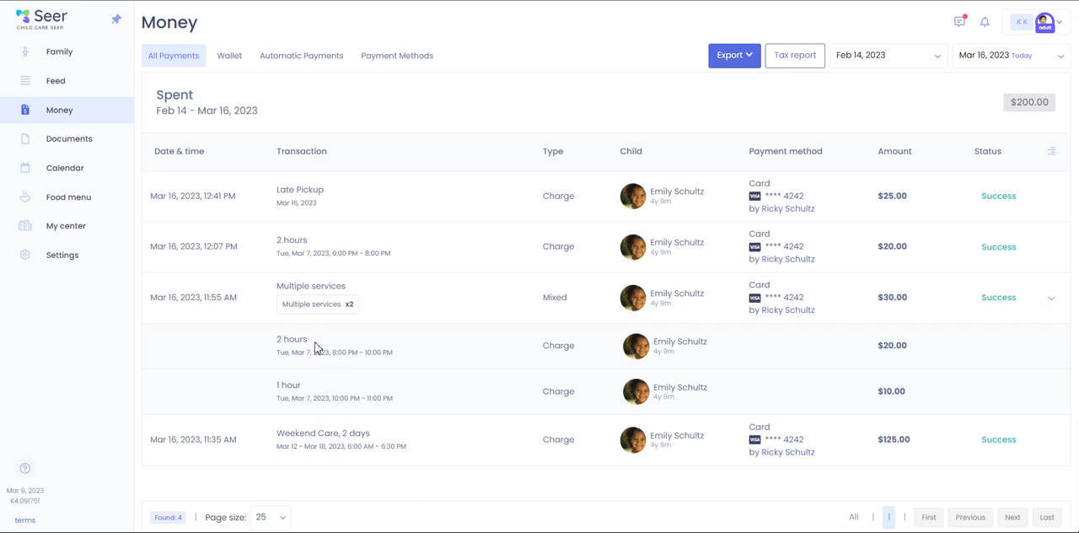
{"action": "left_click", "coordinate": [736, 68]}
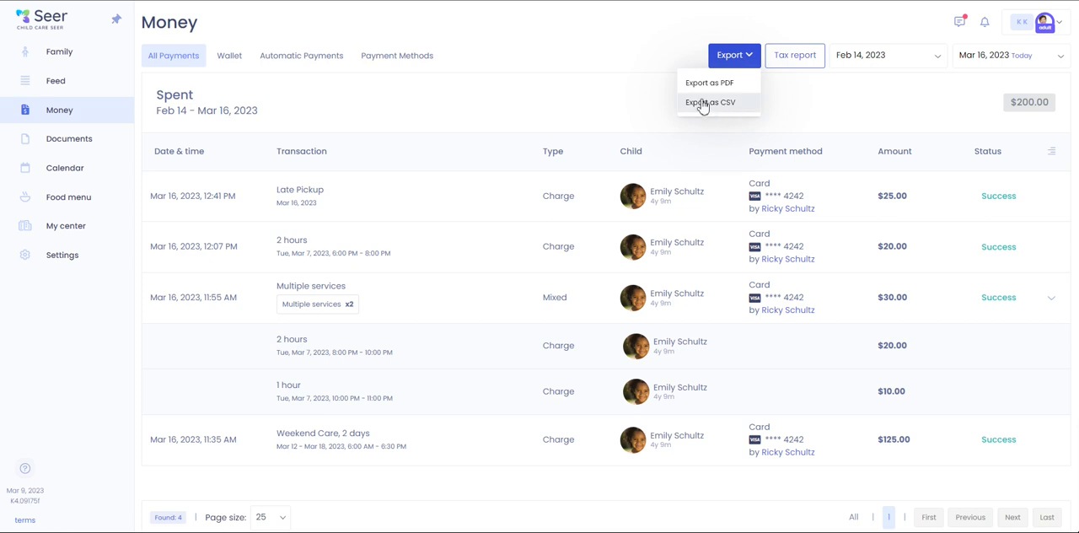
{"action": "left_click", "coordinate": [654, 65]}
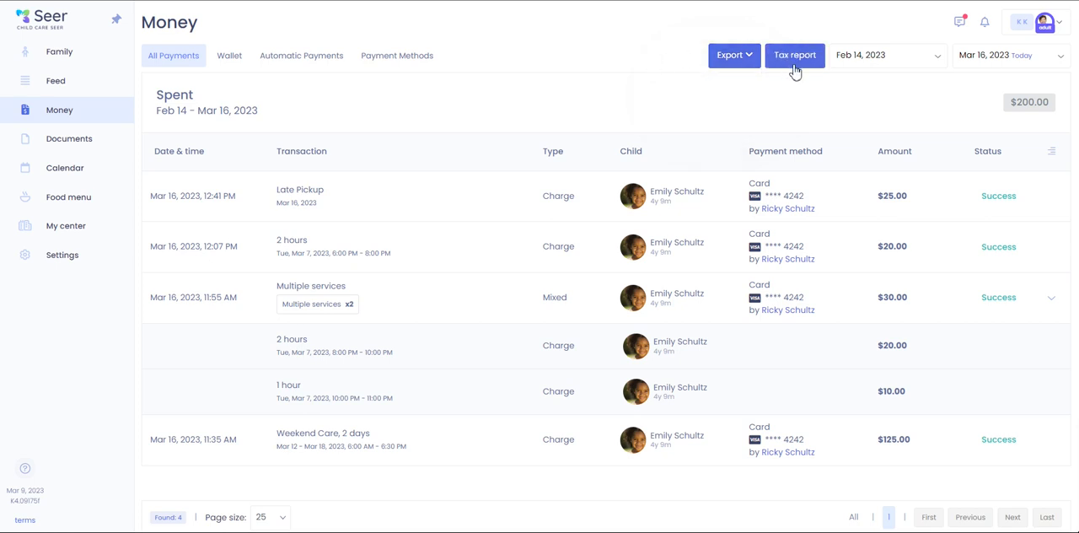
- Review the year and payer options of the tax report, keeping 2022 and all payers, and cancel without generating it
{"action": "left_click", "coordinate": [794, 68]}
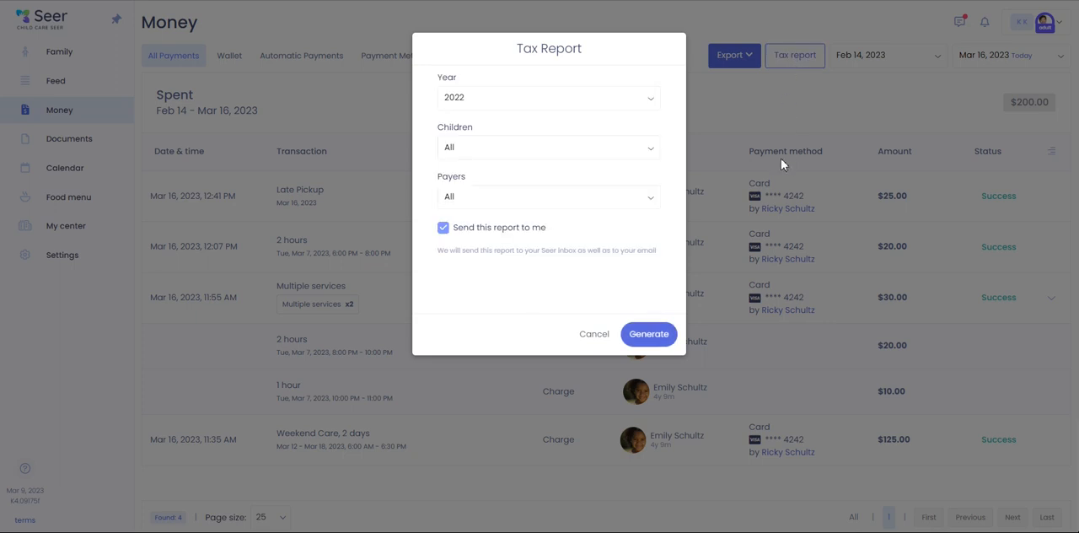
{"action": "left_click", "coordinate": [542, 103]}
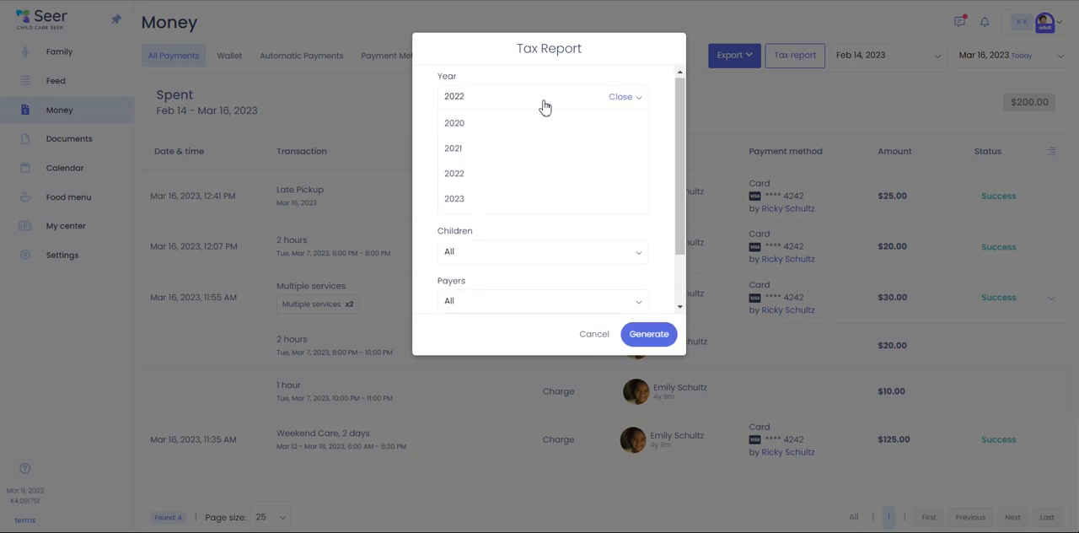
{"action": "left_click", "coordinate": [459, 177]}
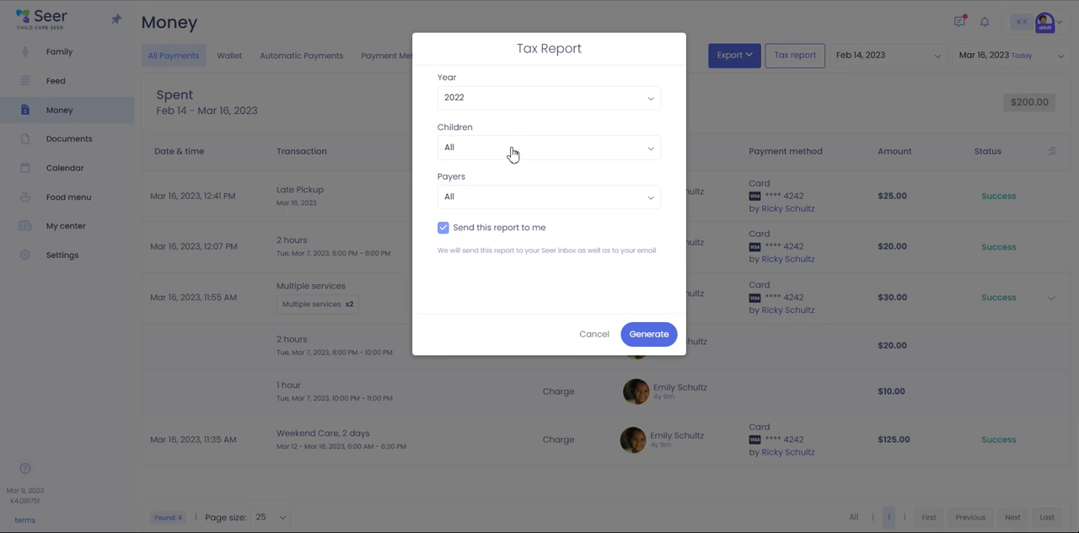
{"action": "left_click", "coordinate": [514, 199]}
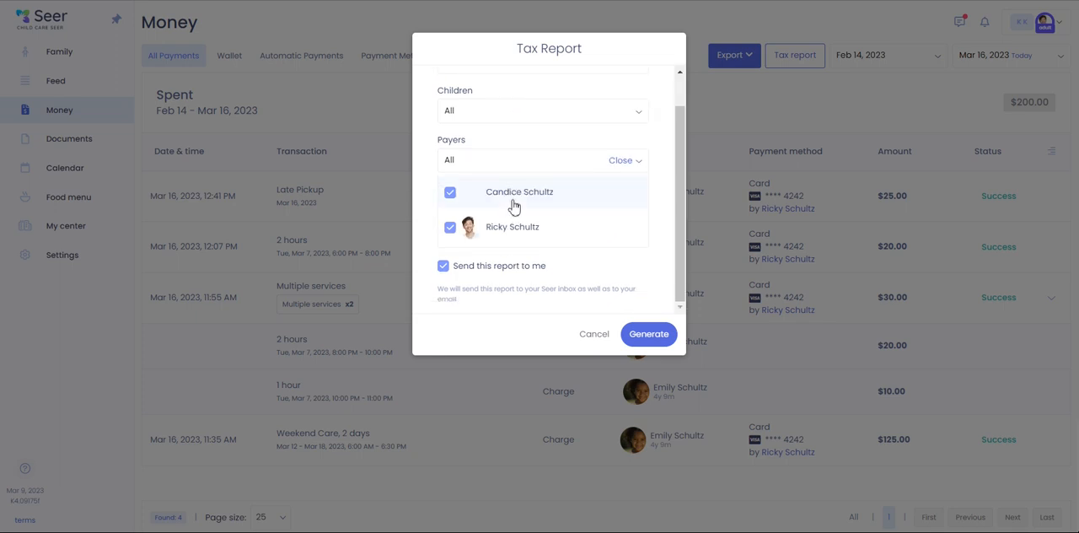
{"action": "left_click", "coordinate": [507, 163]}
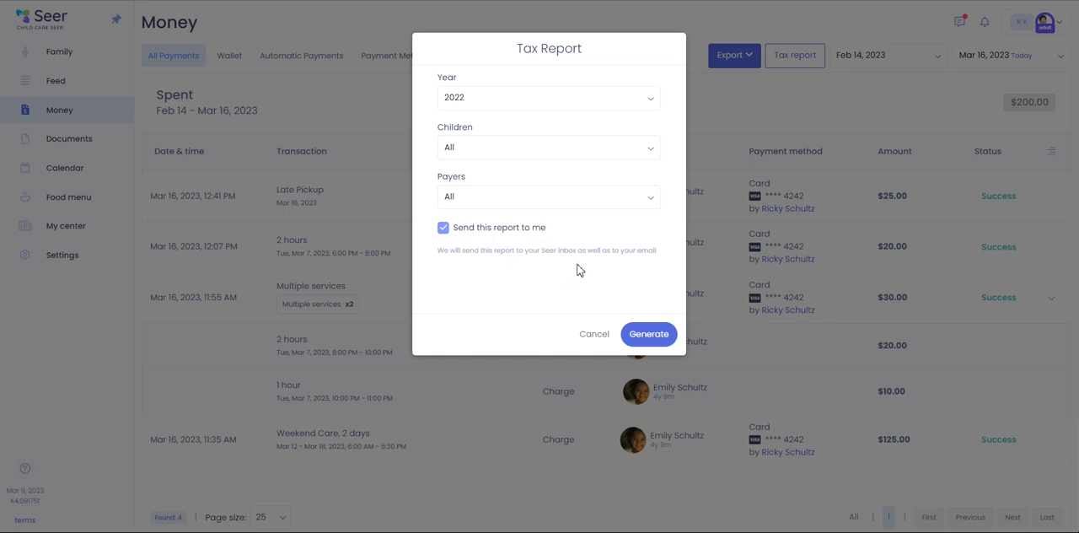
{"action": "left_click", "coordinate": [594, 346]}
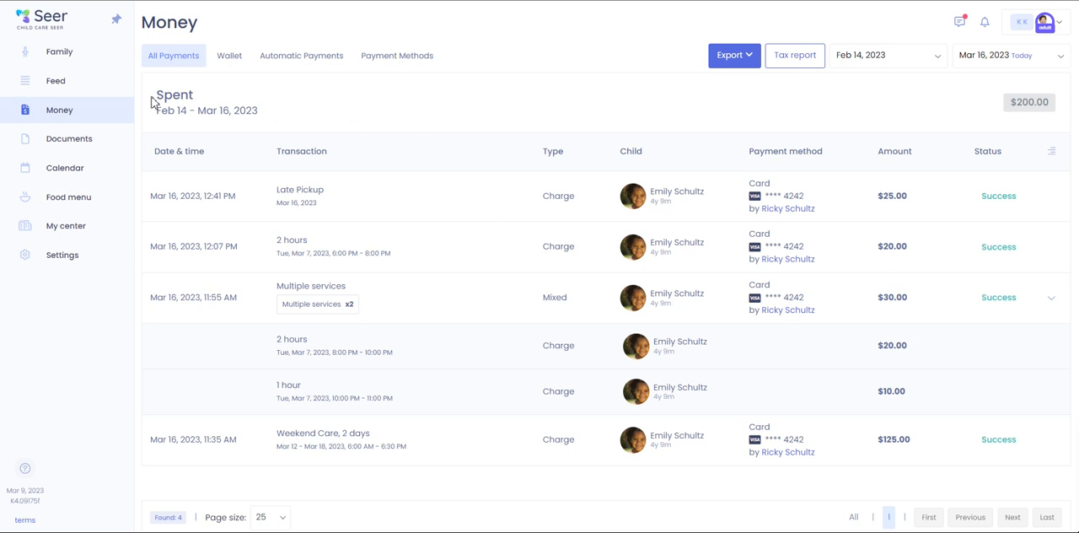
- Start a wallet load from the family profile with amount $25.00 and payment type Card, using the saved Visa card
{"action": "left_click", "coordinate": [74, 68]}
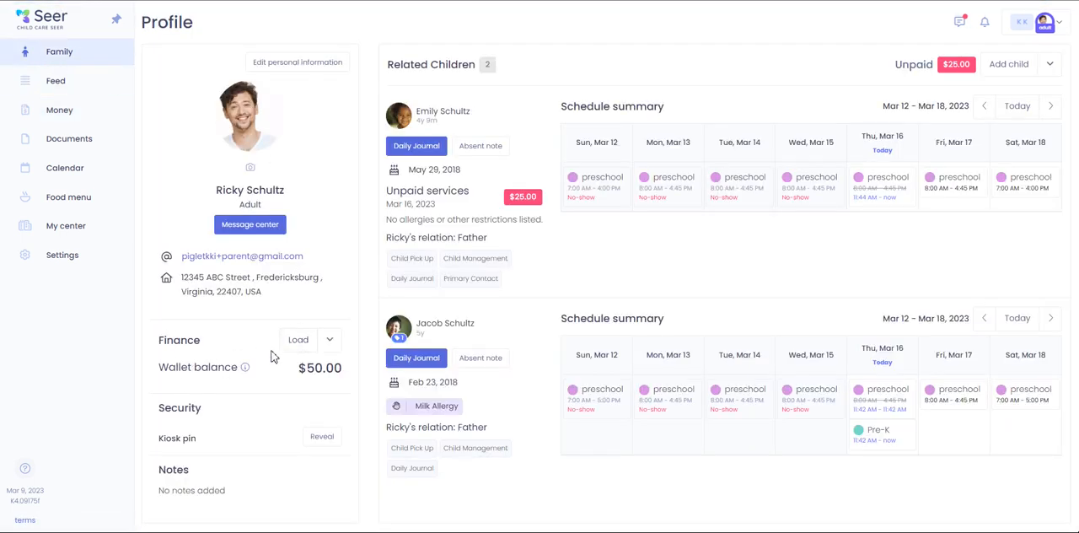
{"action": "scroll", "coordinate": [320, 312], "scroll_direction": "down", "scroll_amount": 1}
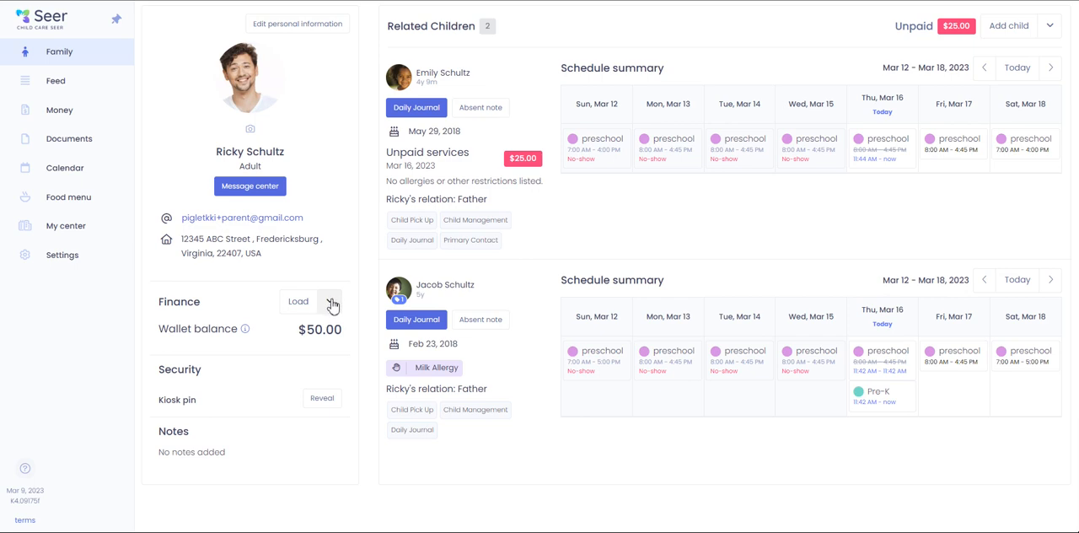
{"action": "left_click", "coordinate": [298, 310]}
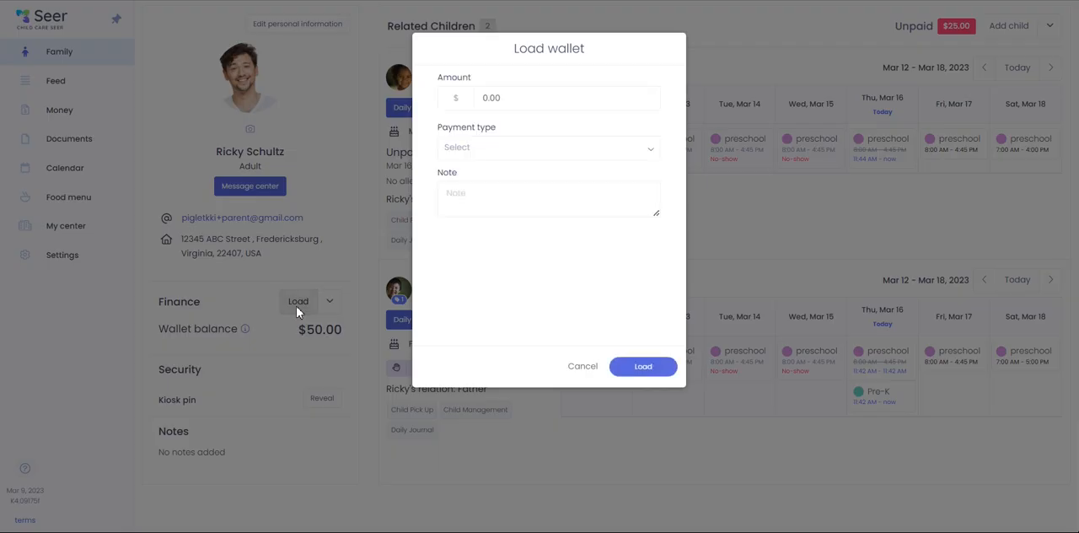
{"action": "left_click", "coordinate": [521, 96]}
{"action": "type", "text": "25.00"}
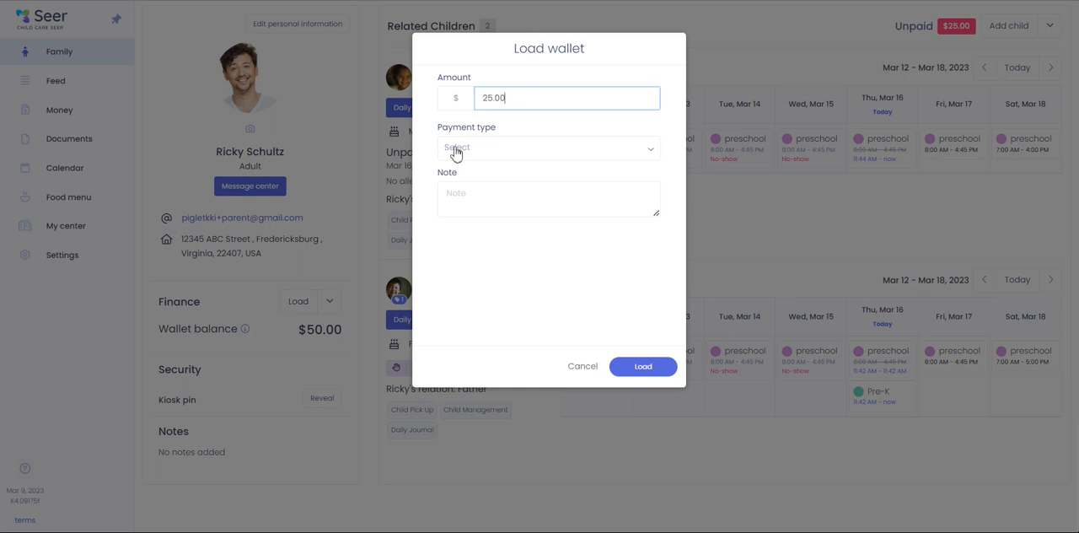
{"action": "left_click", "coordinate": [495, 151]}
{"action": "left_click", "coordinate": [467, 174]}
{"action": "left_click", "coordinate": [474, 193]}
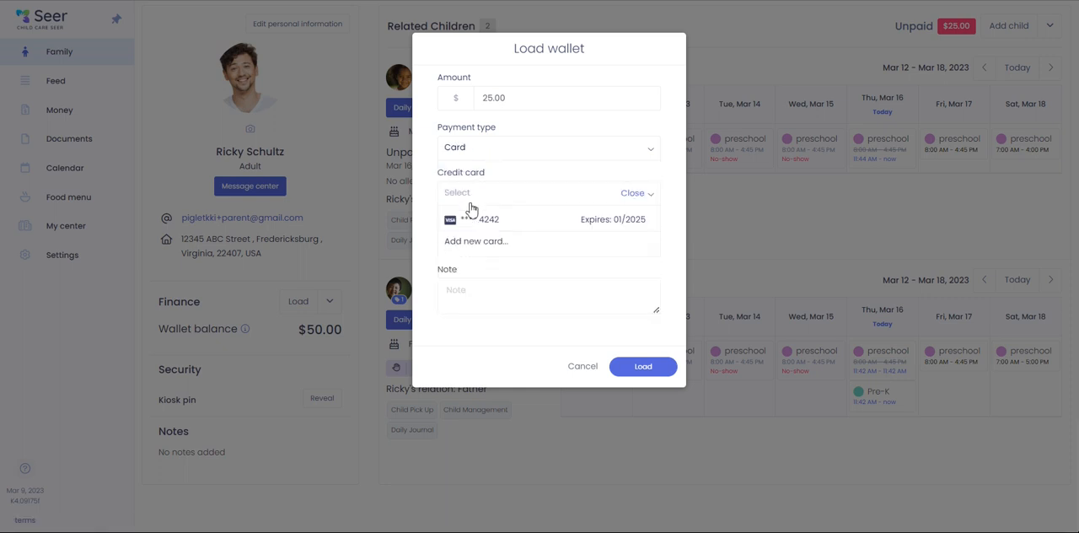
{"action": "left_click", "coordinate": [471, 221]}
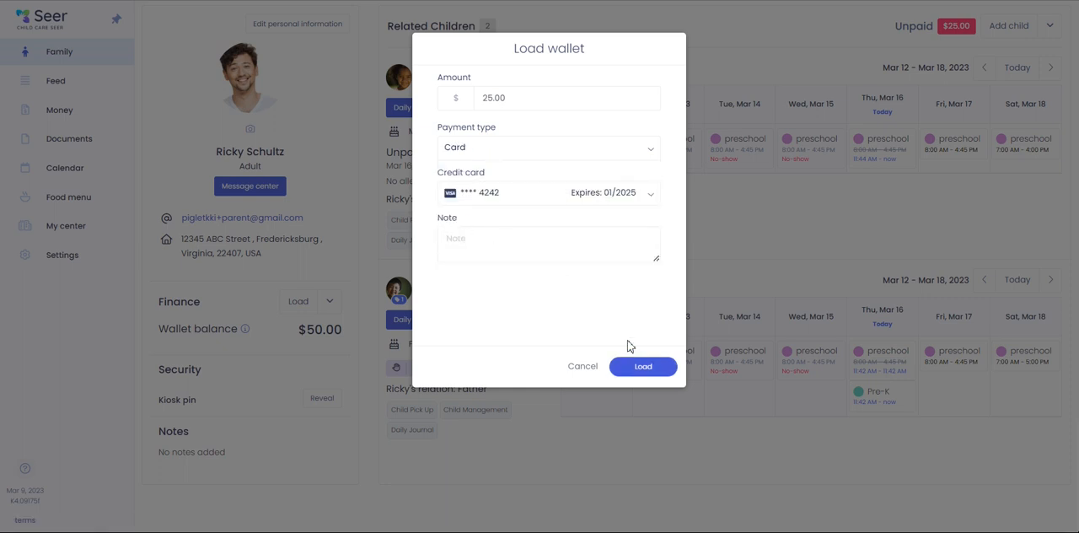
- Add the note "Parent's Night Out" to the wallet load and submit it
{"action": "left_click", "coordinate": [601, 249]}
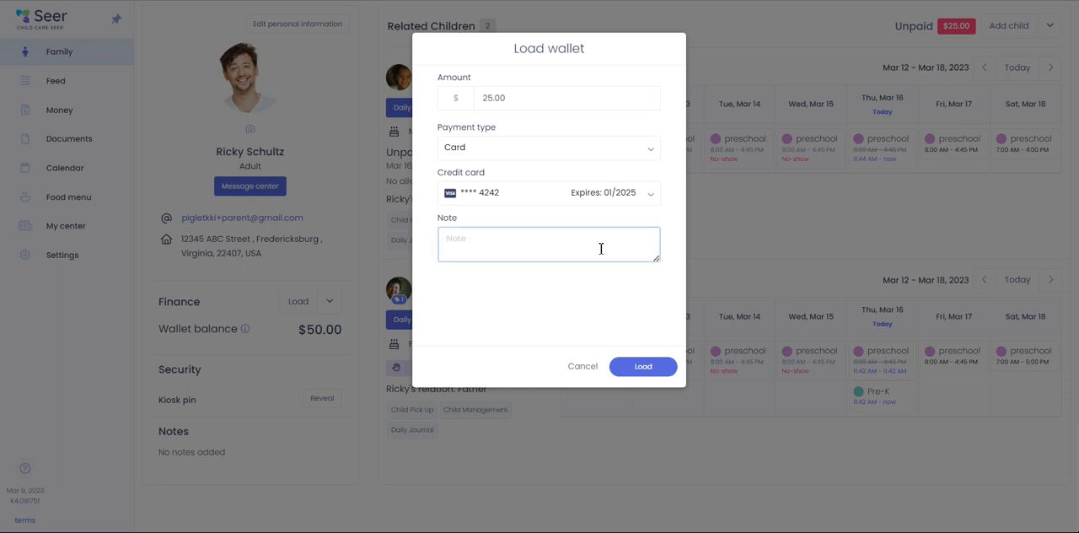
{"action": "type", "text": "Parent's Night Out"}
{"action": "left_click", "coordinate": [666, 369]}
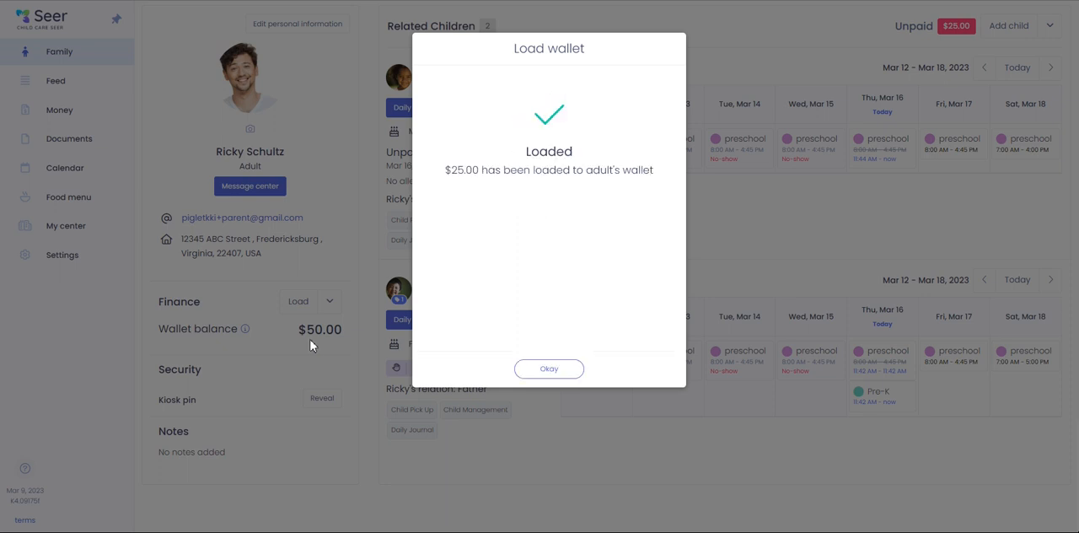
{"action": "left_click", "coordinate": [553, 369]}
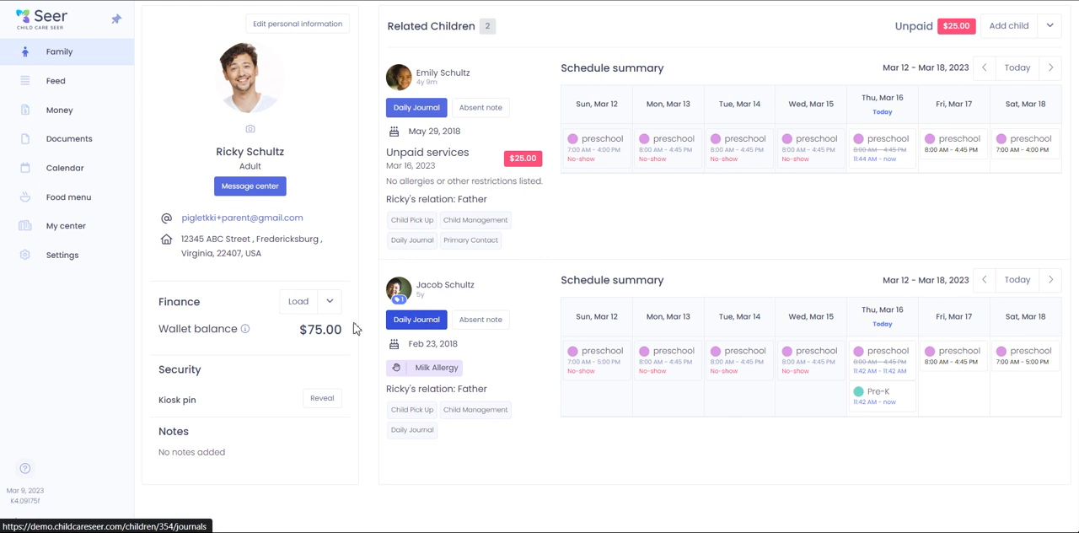
- Start a wallet money transfer of $25.00 to the 5-year-old child
{"action": "left_click", "coordinate": [329, 301]}
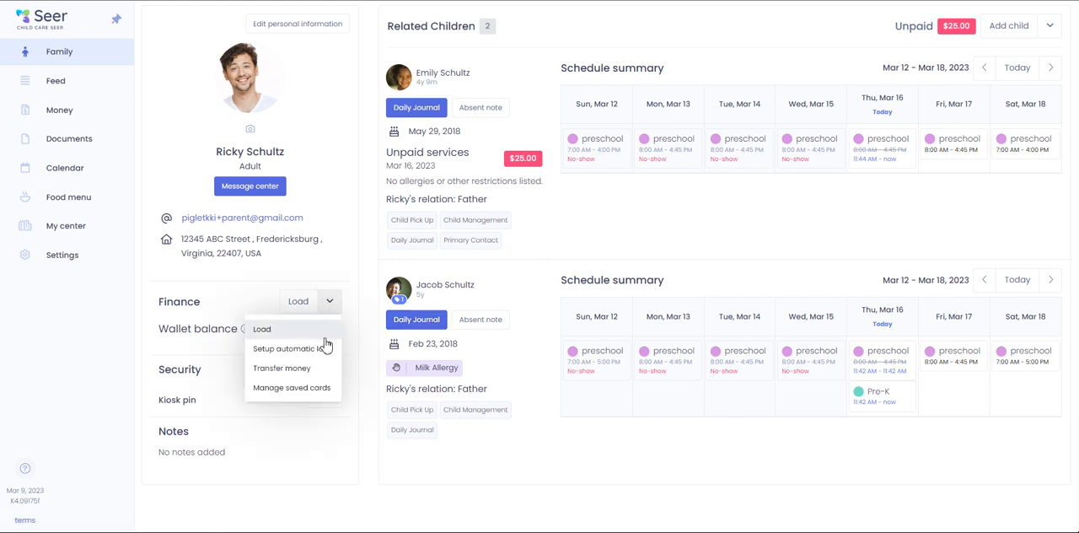
{"action": "left_click", "coordinate": [299, 372]}
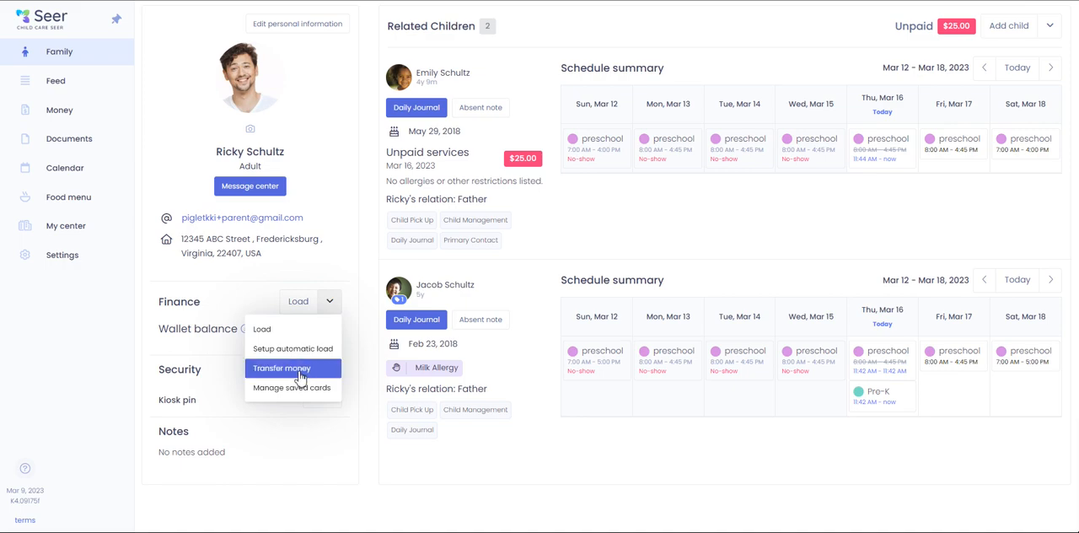
{"action": "left_click", "coordinate": [516, 100]}
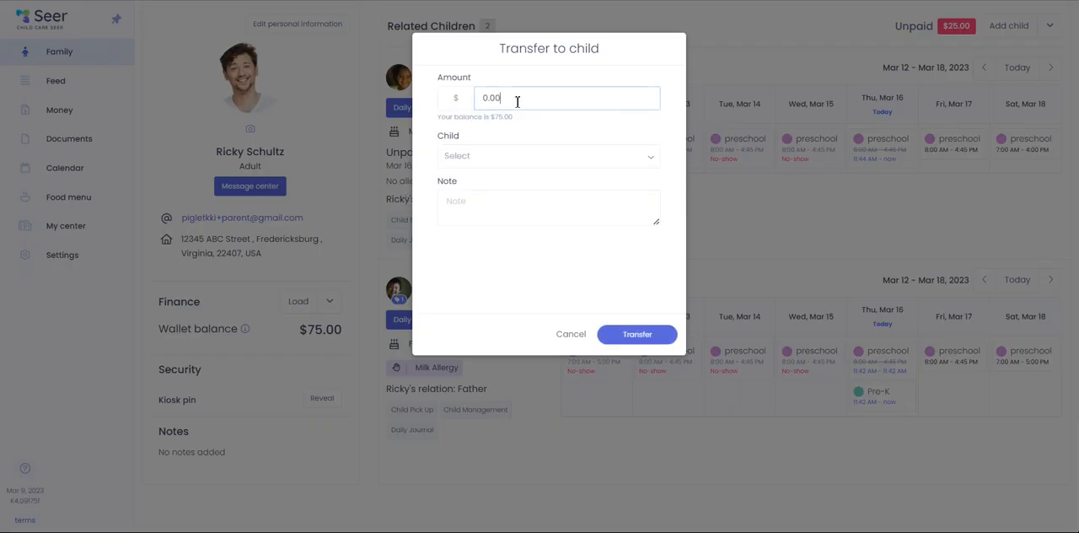
{"action": "type", "text": "25"}
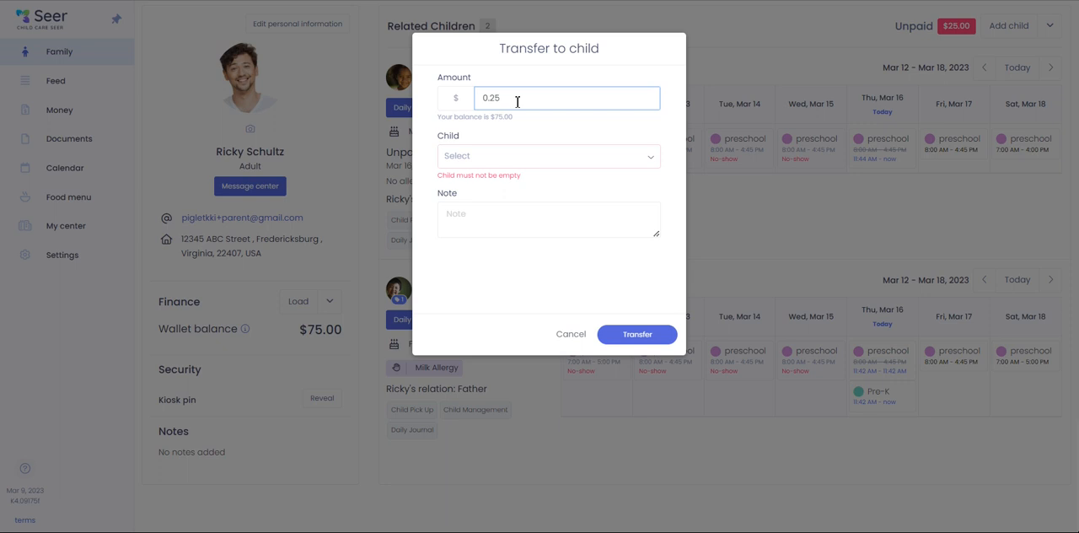
{"action": "type", "text": ".00"}
{"action": "left_click", "coordinate": [521, 159]}
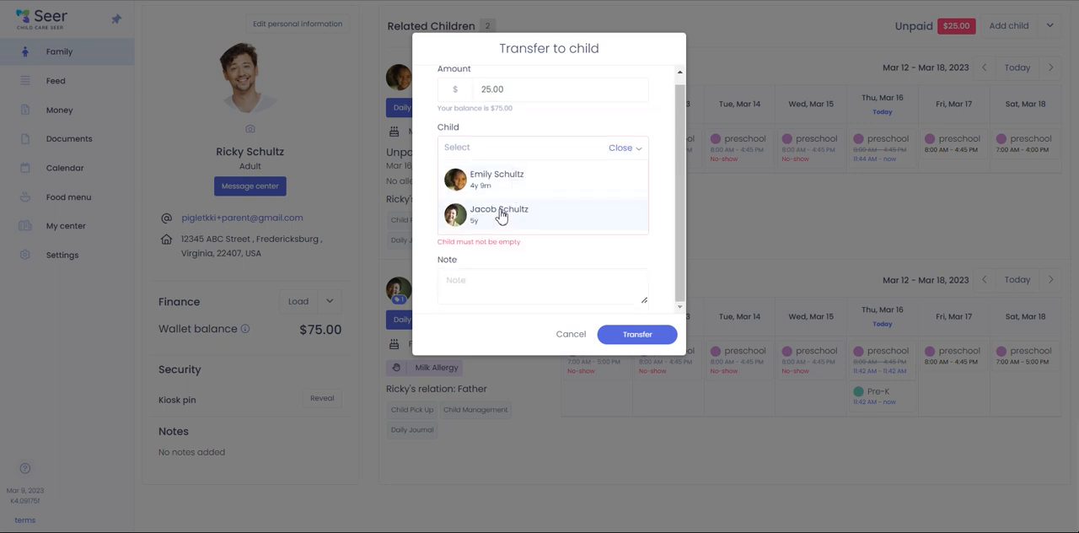
{"action": "left_click", "coordinate": [502, 213]}
- Complete the transfer with the note "Parent's Night Out" and check the wallet balance on the 5-year-old's profile
{"action": "left_click", "coordinate": [526, 207]}
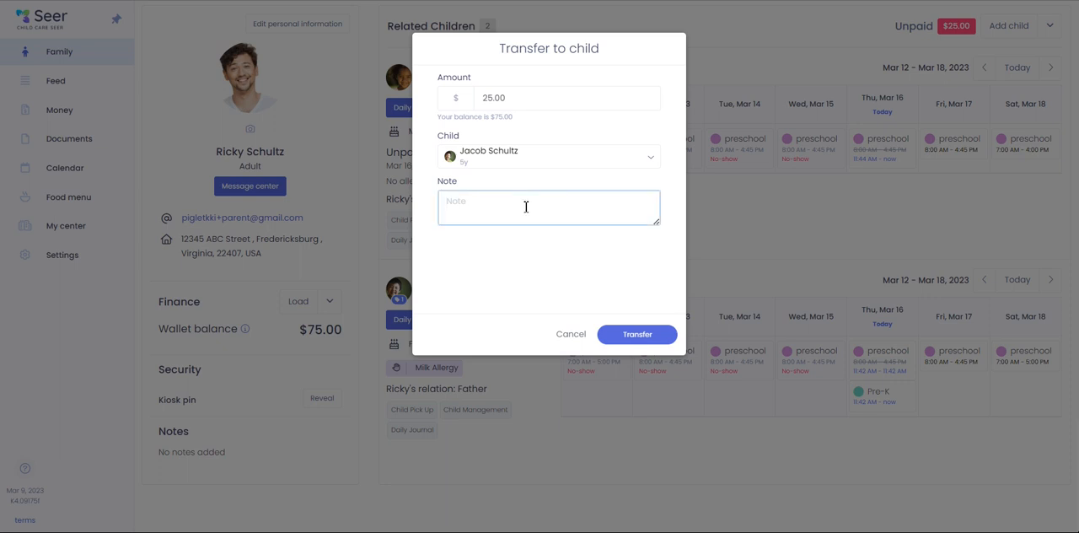
{"action": "type", "text": "Parent's Night Out"}
{"action": "left_click", "coordinate": [638, 338]}
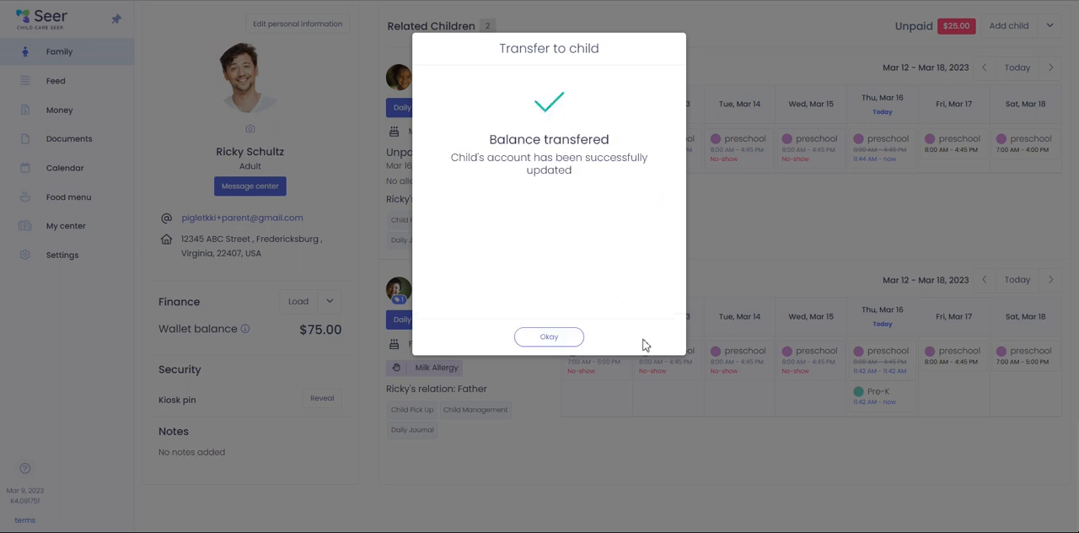
{"action": "left_click", "coordinate": [574, 340]}
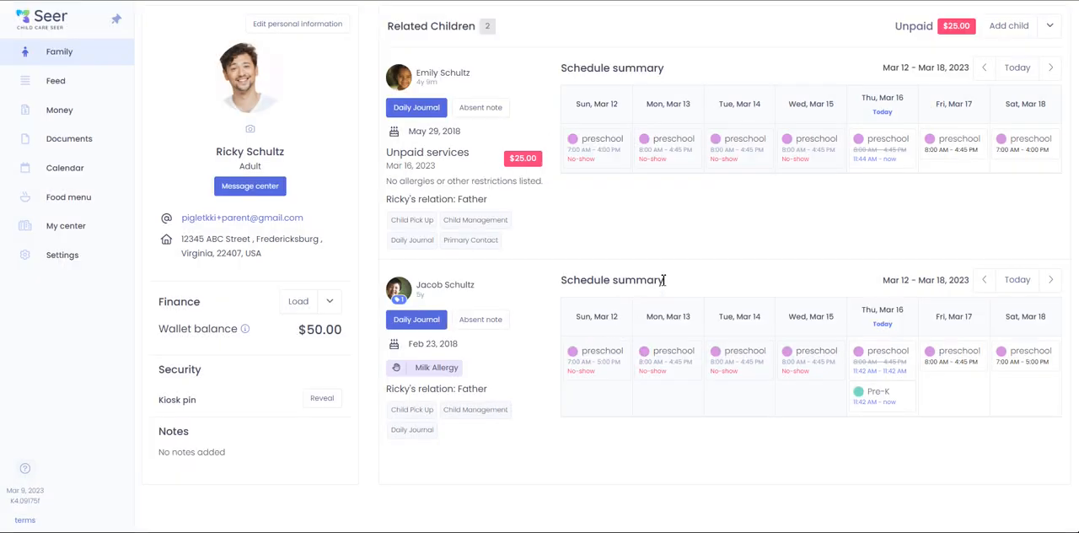
{"action": "left_click", "coordinate": [441, 290]}
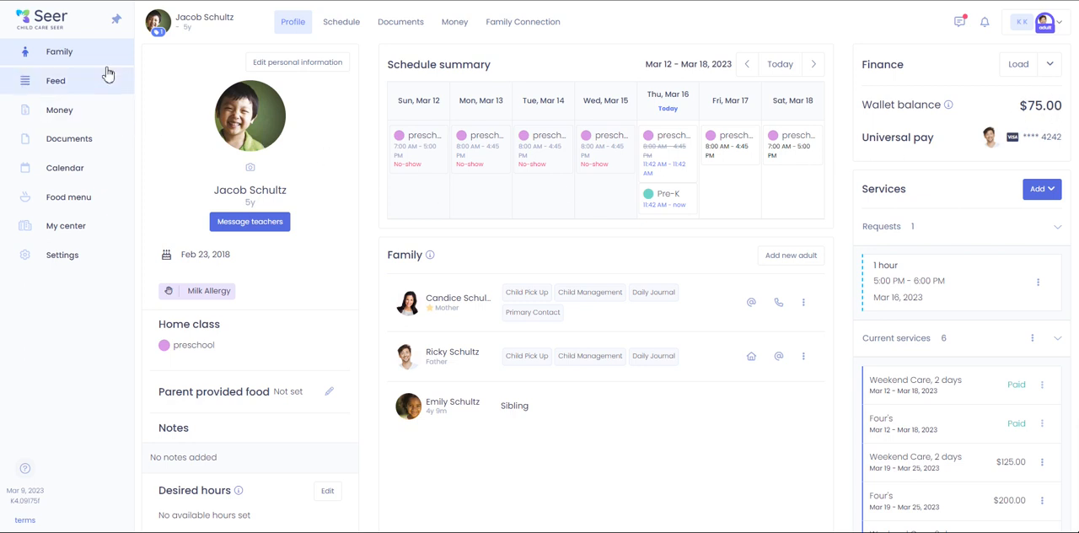
- Set up an automatic load for the parent's wallet with a weekly schedule on Thursday, starting Mar 23, 2023
{"action": "left_click", "coordinate": [73, 55]}
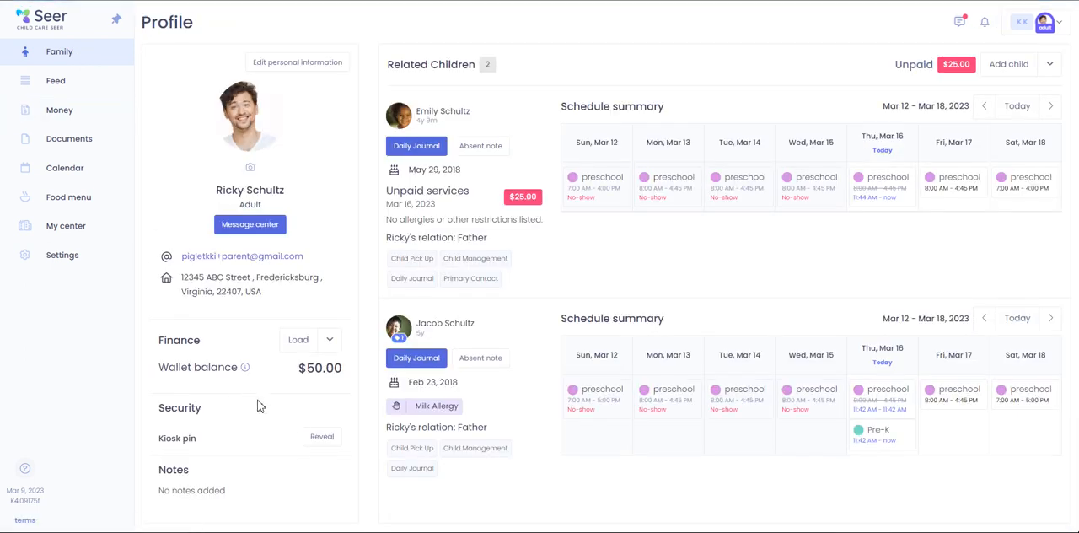
{"action": "left_click", "coordinate": [329, 342]}
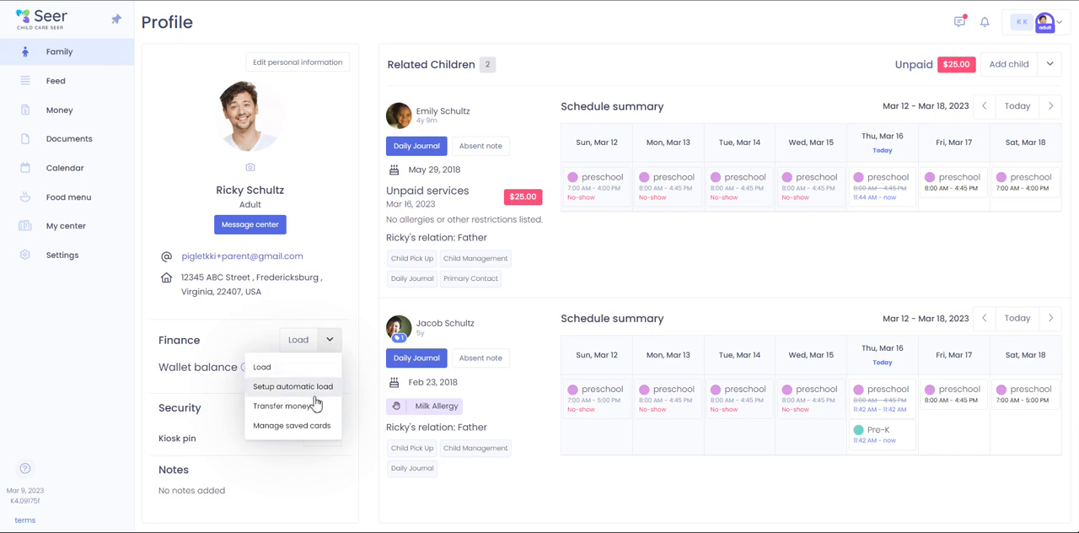
{"action": "left_click", "coordinate": [319, 390]}
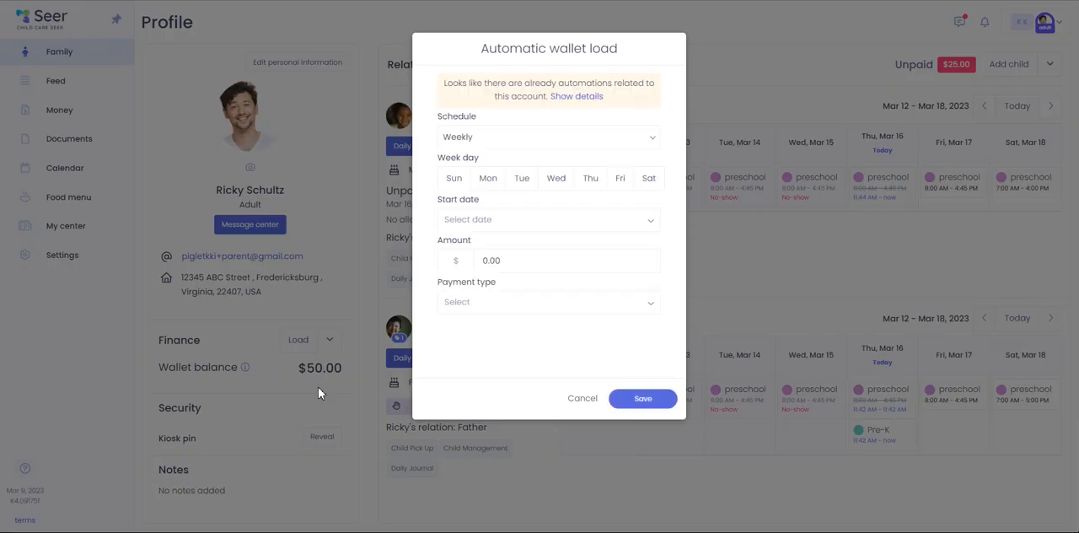
{"action": "left_click", "coordinate": [486, 140]}
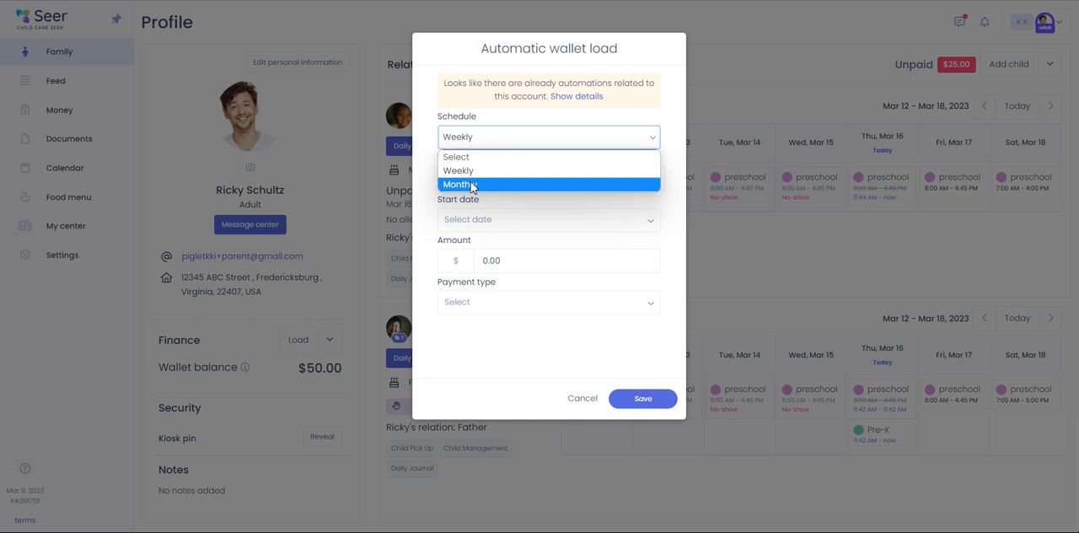
{"action": "left_click", "coordinate": [468, 171]}
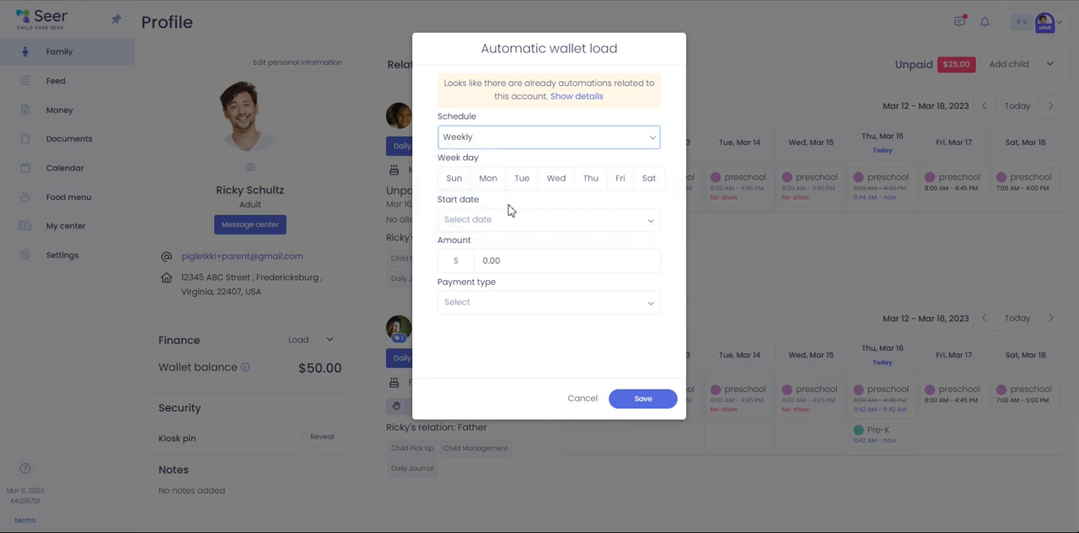
{"action": "left_click", "coordinate": [592, 178]}
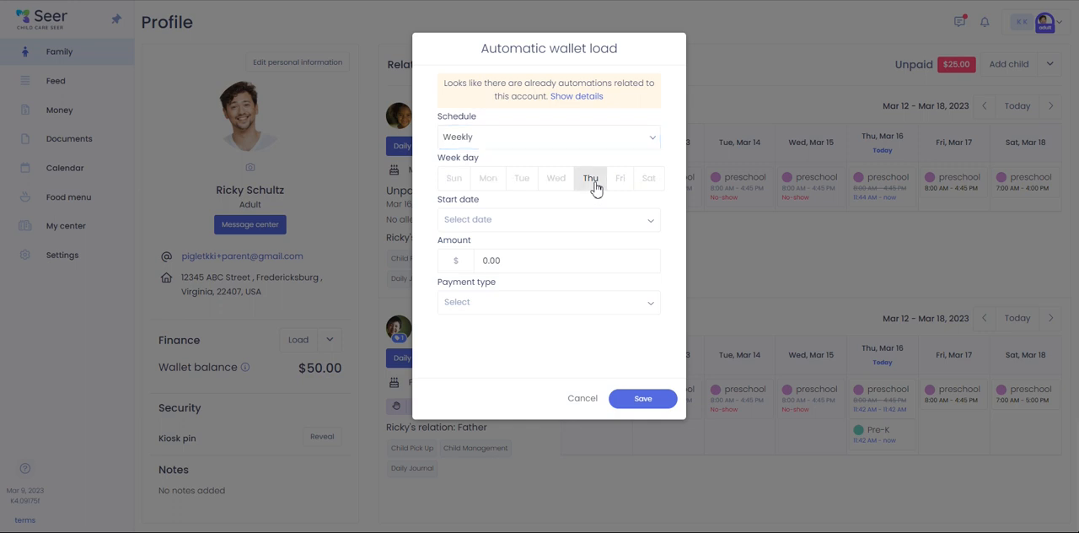
{"action": "left_click", "coordinate": [487, 220]}
{"action": "scroll", "coordinate": [556, 269], "scroll_direction": "down", "scroll_amount": 2}
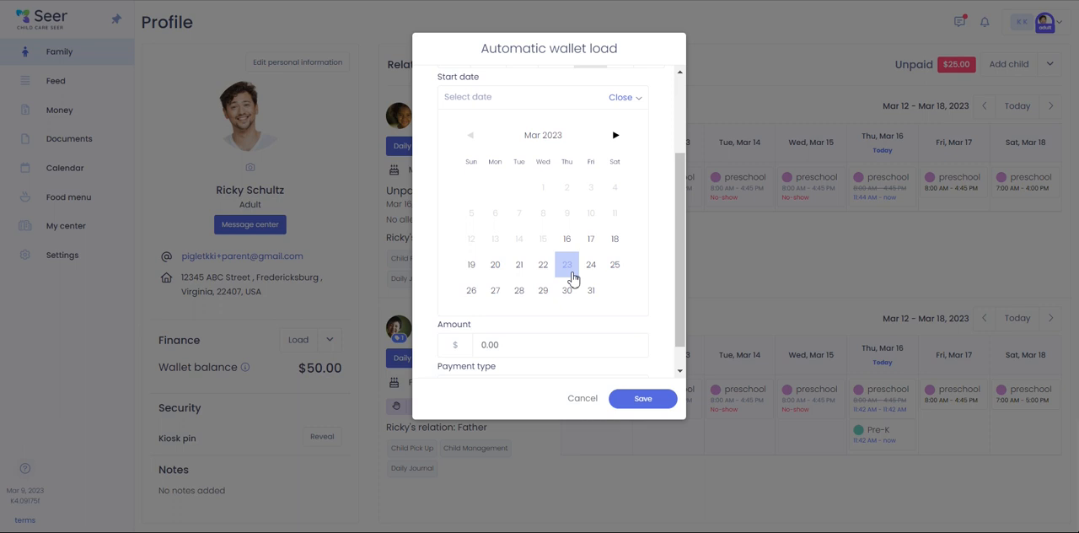
{"action": "left_click", "coordinate": [567, 264]}
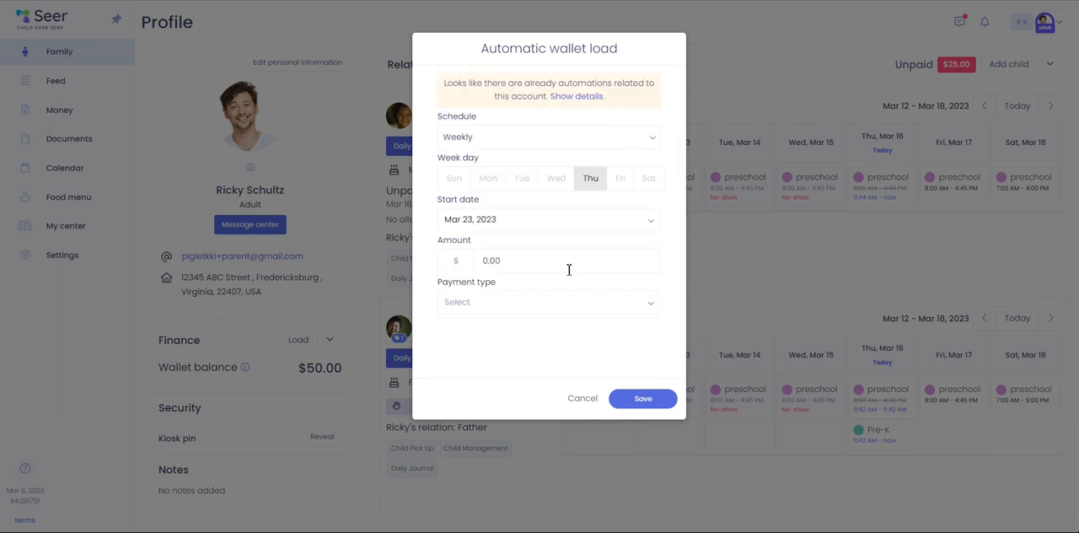
- Set the automatic load amount to $250.00 with payment type Card, using the saved Visa card, and save it
{"action": "left_click", "coordinate": [521, 263]}
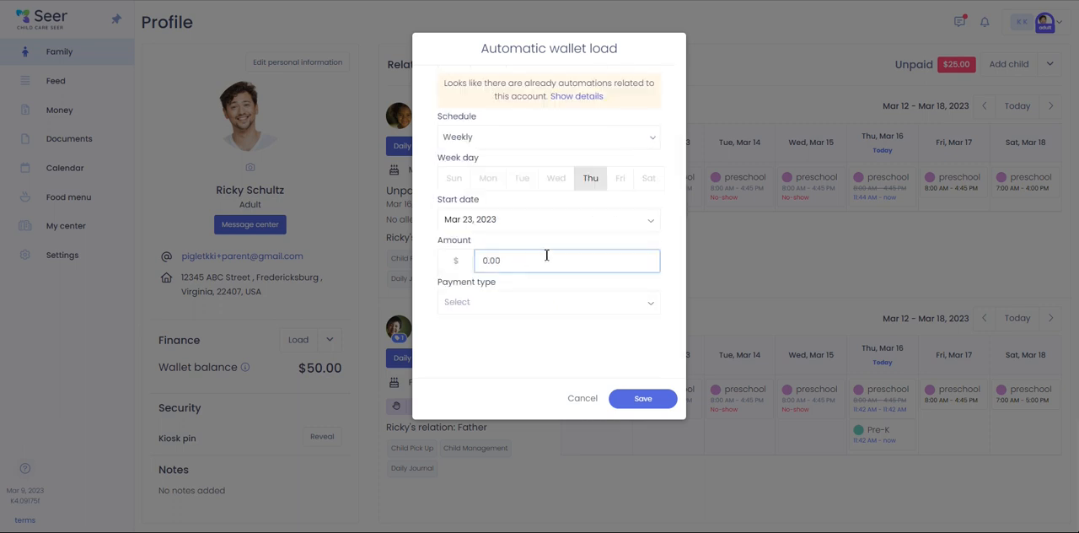
{"action": "type", "text": "250.00"}
{"action": "left_click", "coordinate": [537, 301]}
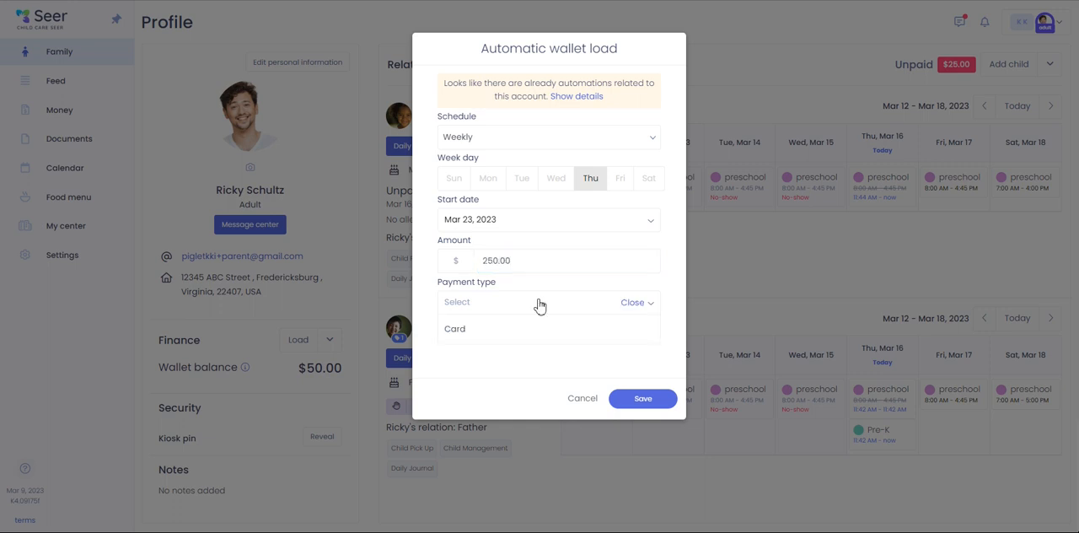
{"action": "left_click", "coordinate": [456, 329]}
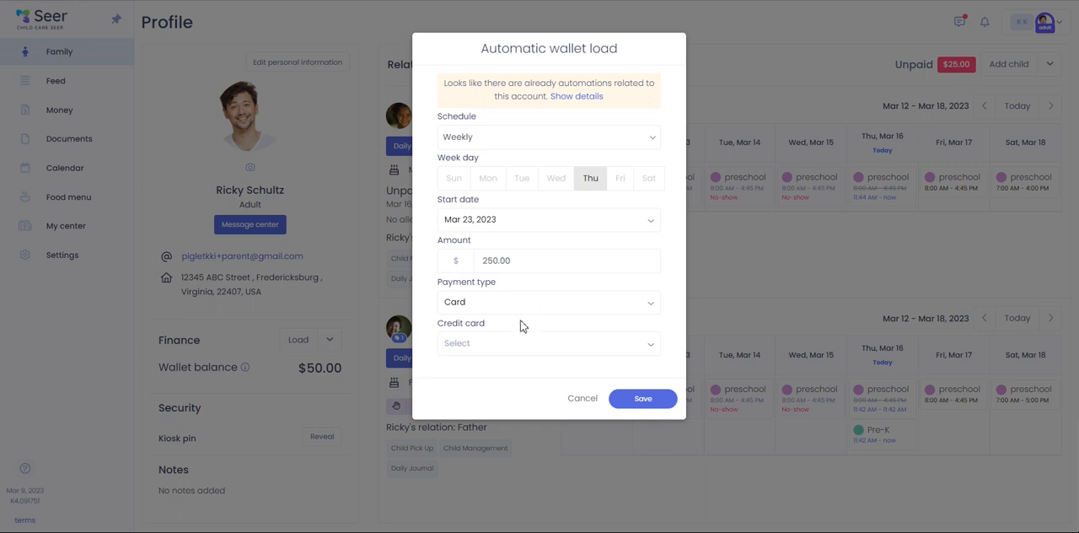
{"action": "left_click", "coordinate": [505, 356]}
{"action": "left_click", "coordinate": [483, 327]}
{"action": "left_click", "coordinate": [633, 398]}
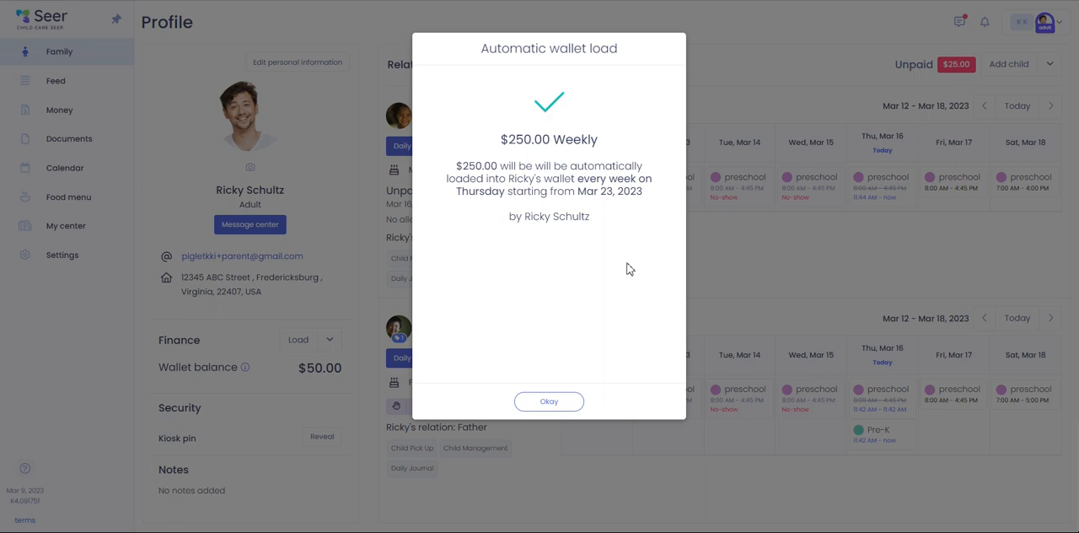
{"action": "left_click", "coordinate": [559, 403]}
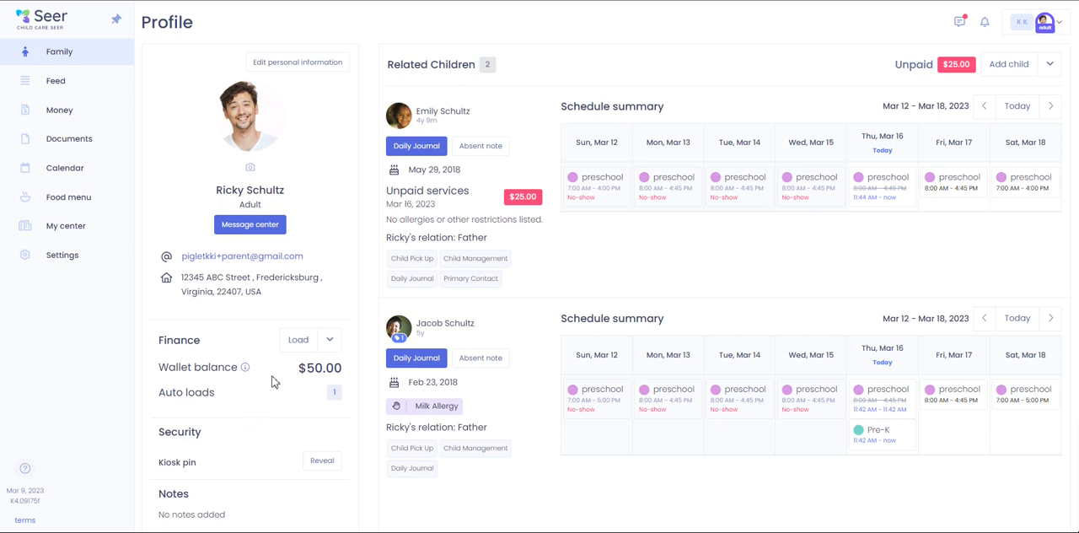
- Review the automatic payments, payment methods, wallet transactions and the list of all payments
{"action": "left_click", "coordinate": [72, 119]}
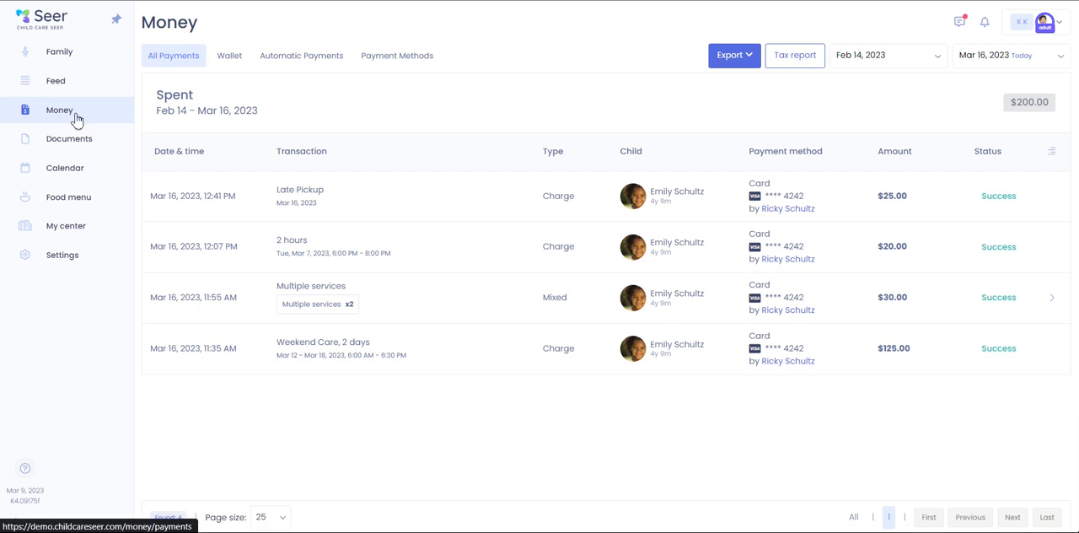
{"action": "left_click", "coordinate": [335, 67]}
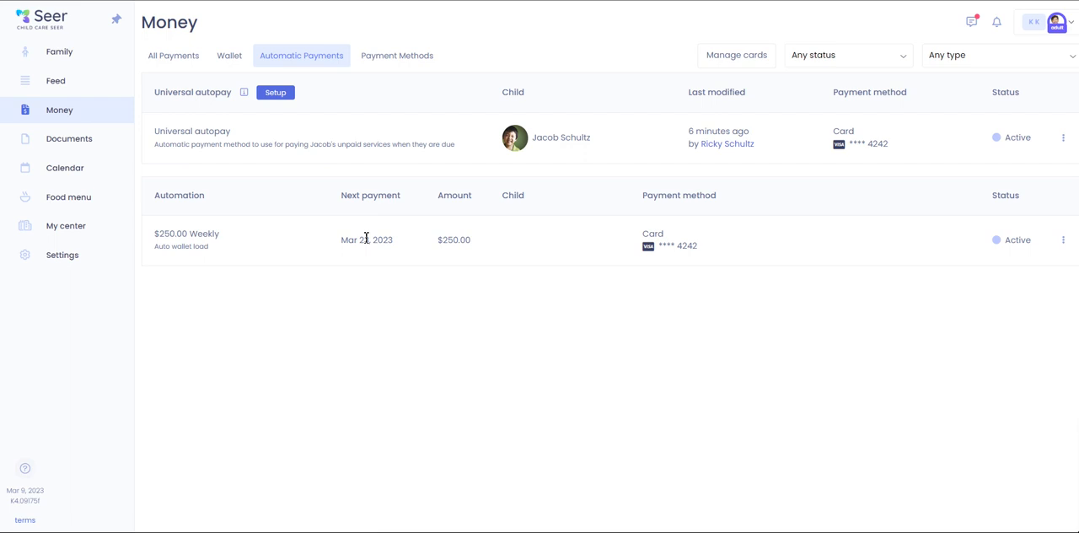
{"action": "left_click", "coordinate": [401, 57]}
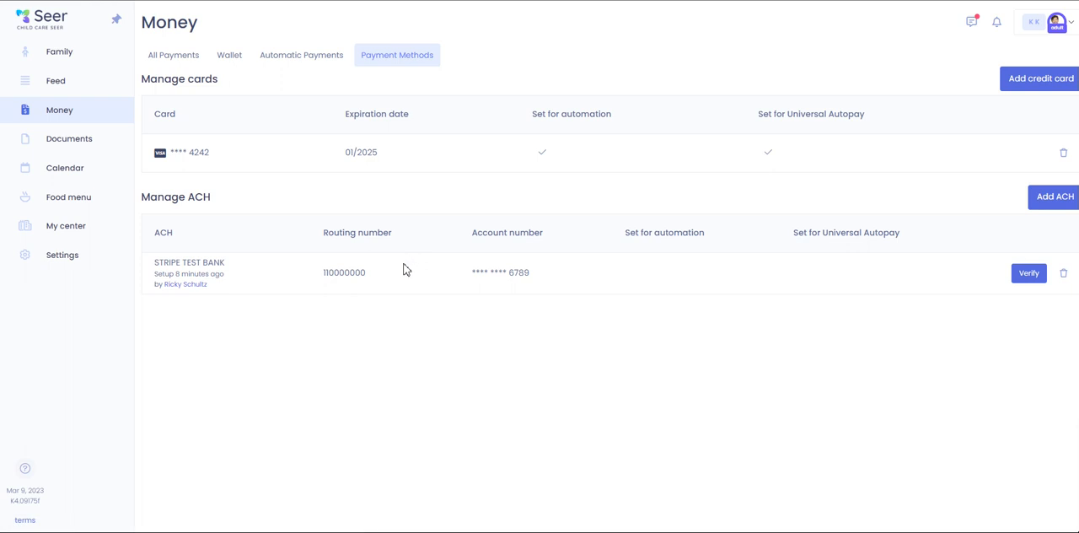
{"action": "left_click", "coordinate": [244, 67]}
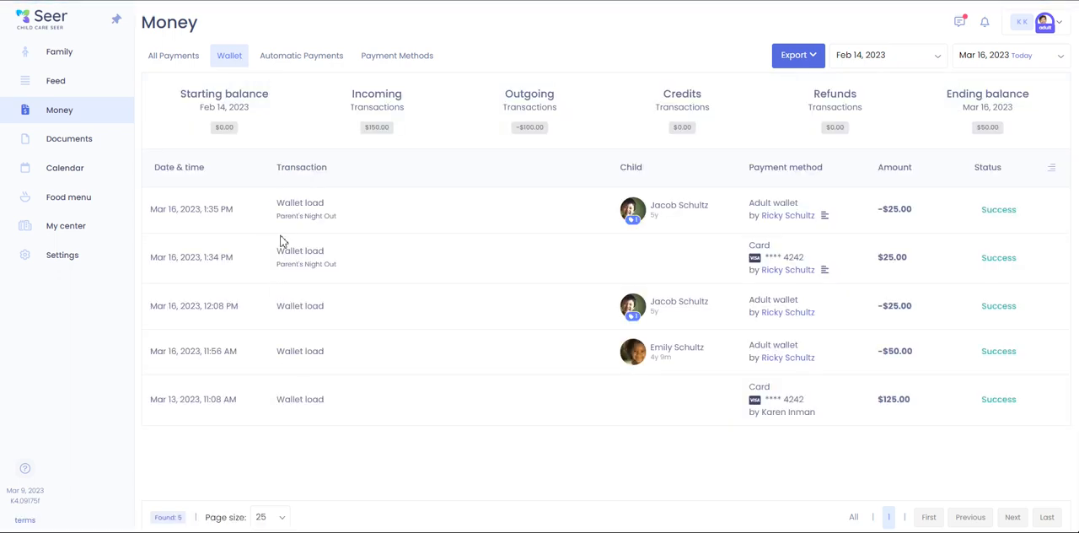
{"action": "left_click_drag", "start_coordinate": [178, 49], "coordinate": [201, 24]}
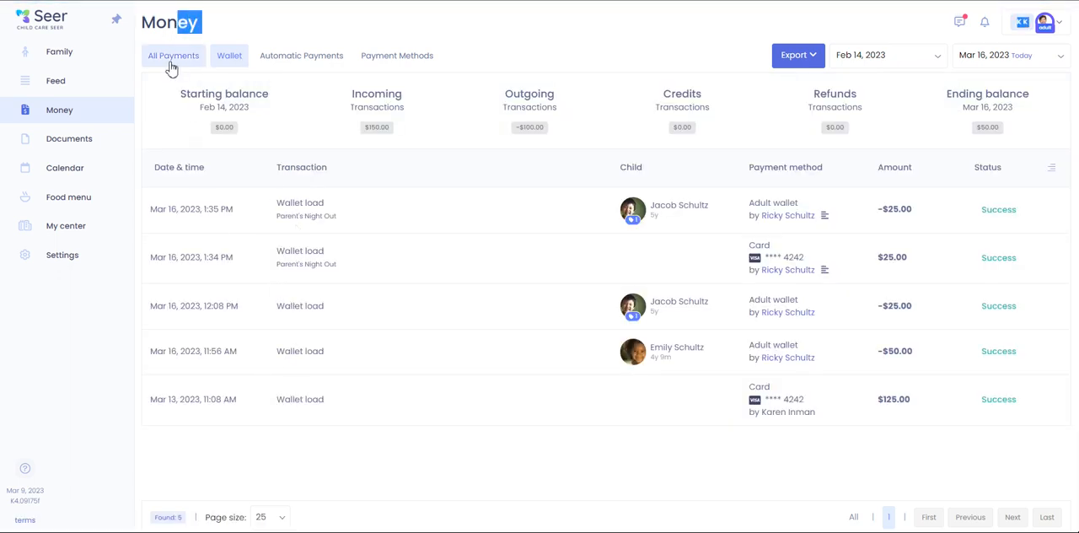
{"action": "left_click", "coordinate": [172, 66]}
{"action": "left_click", "coordinate": [281, 93]}
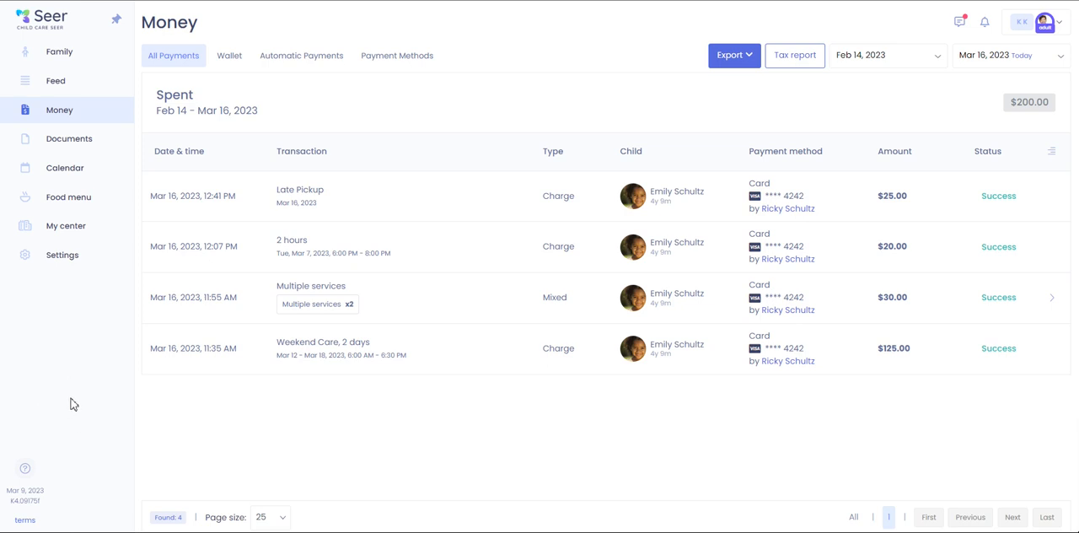
- Check the contact options of the help request form, cancel it without sending and return to the family profile
{"action": "left_click", "coordinate": [26, 469]}
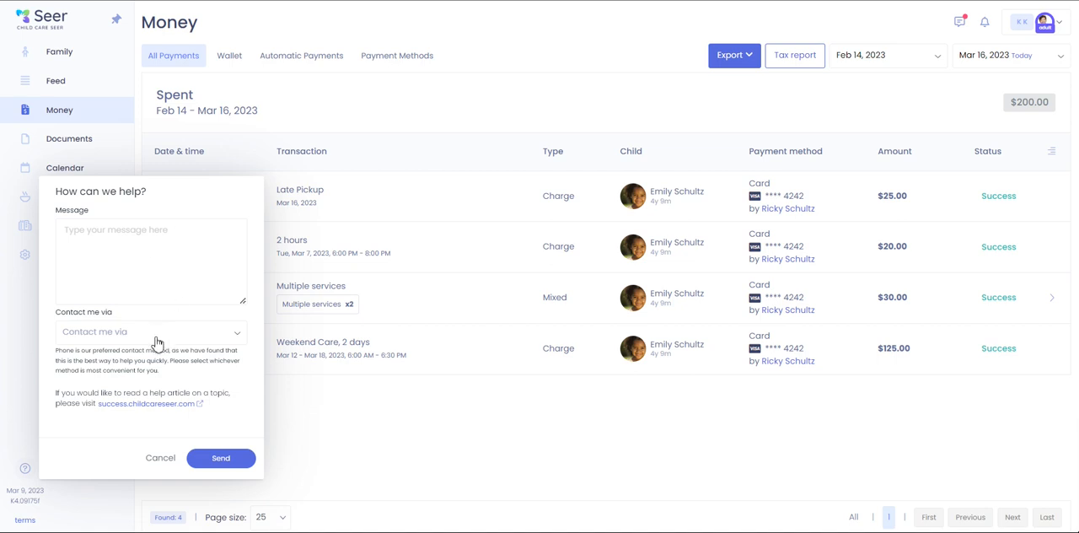
{"action": "left_click", "coordinate": [160, 462]}
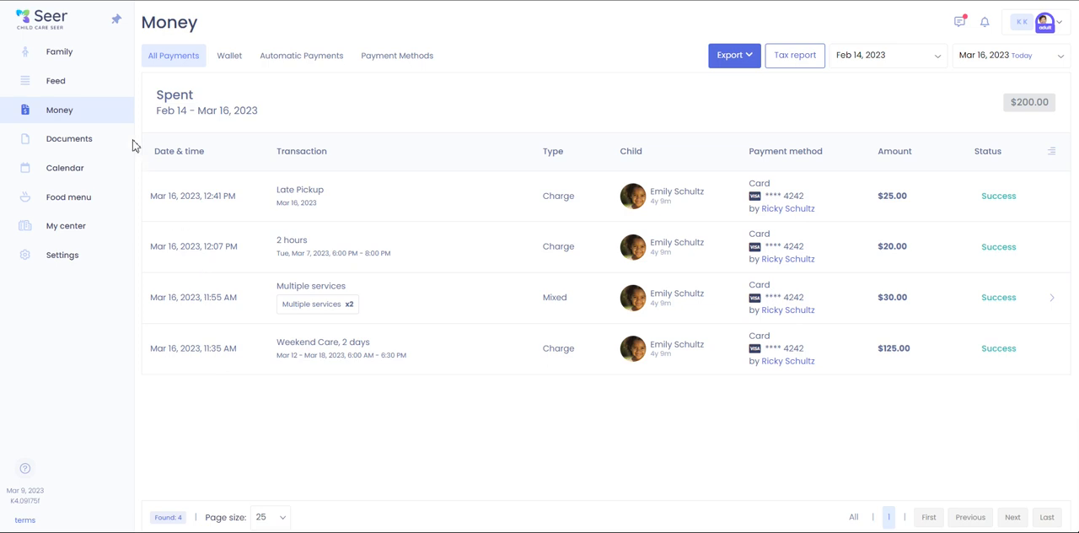
{"action": "left_click", "coordinate": [87, 64]}
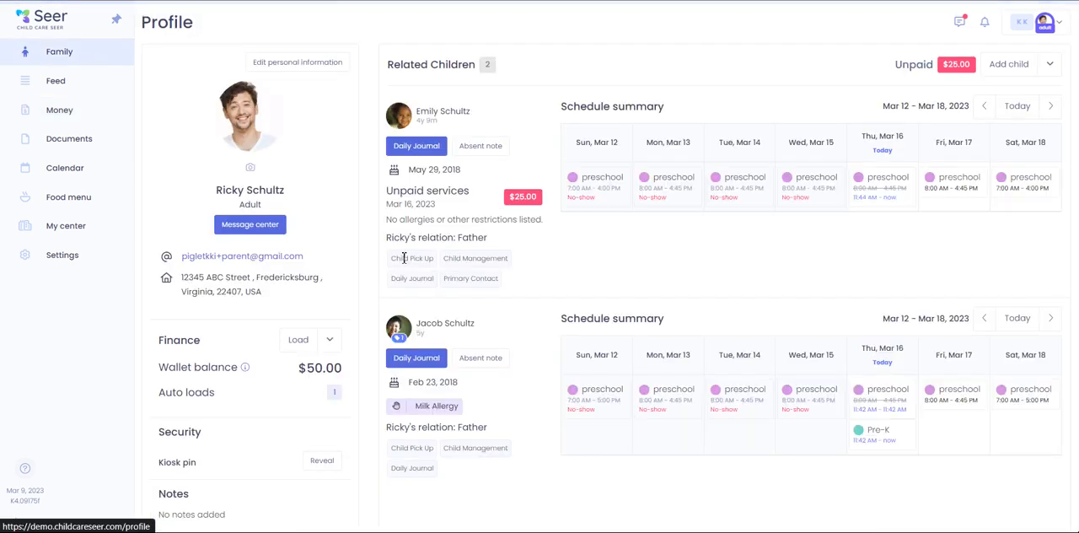